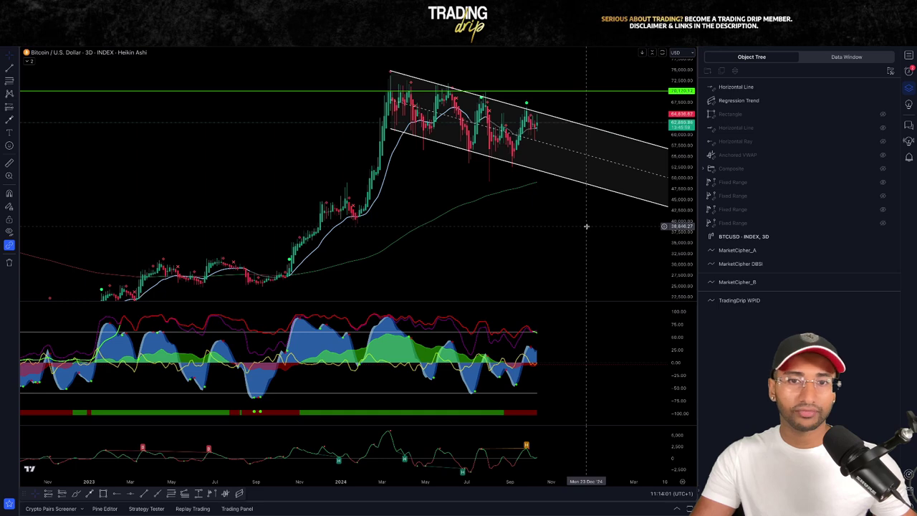
Step: Brush a loop around the April to November 2024 waves on the MarketCipher_B oscillator, and delete the stroke
{"action": "left_click_drag", "start_coordinate": [593, 228], "coordinate": [562, 215]}
{"action": "scroll", "coordinate": [563, 222], "scroll_direction": "up", "scroll_amount": 1}
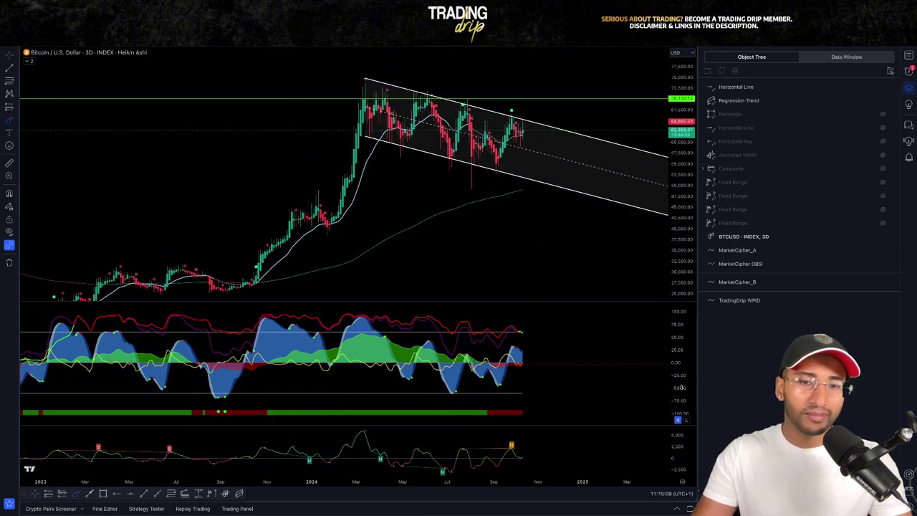
{"action": "left_click_drag", "start_coordinate": [682, 387], "coordinate": [681, 356]}
{"action": "mouse_move", "coordinate": [496, 321]}
{"action": "left_mouse_down"}
{"action": "mouse_move", "coordinate": [480, 319]}
{"action": "mouse_move", "coordinate": [543, 336]}
{"action": "left_mouse_up"}
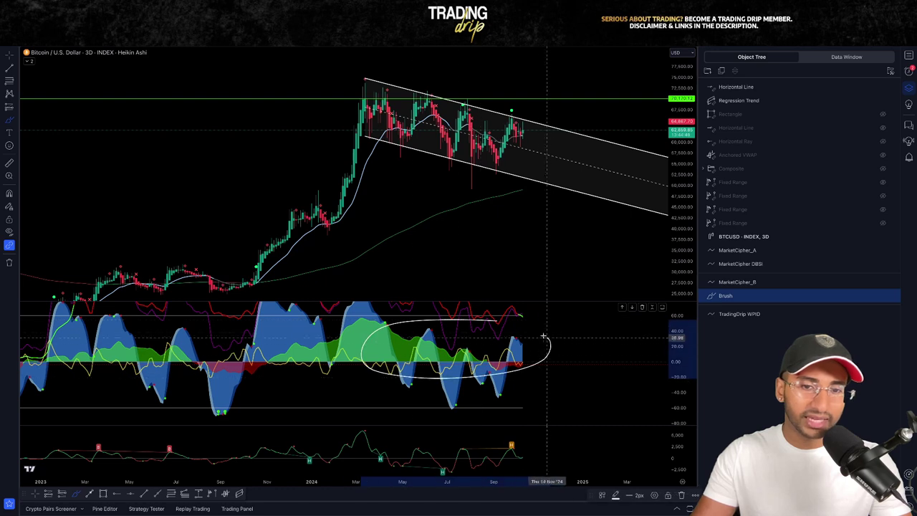
{"action": "key", "text": "Delete"}
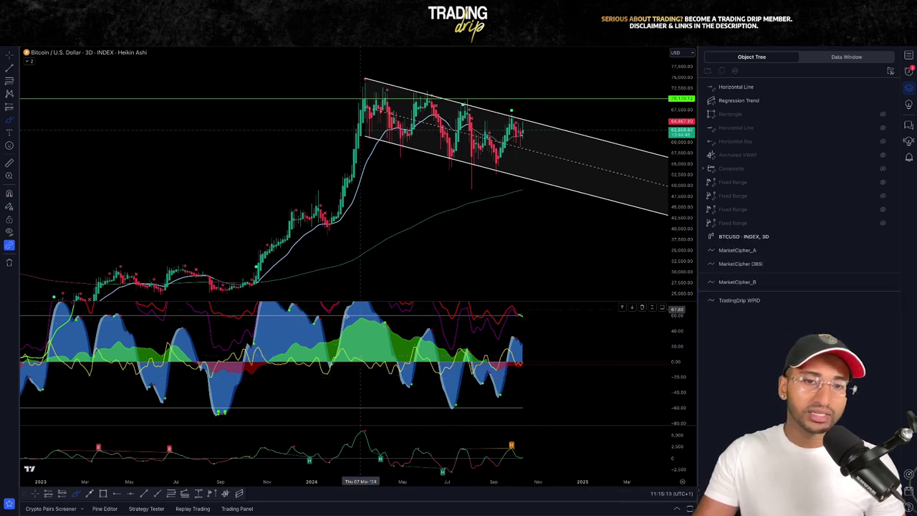
{"action": "left_click_drag", "start_coordinate": [676, 343], "coordinate": [676, 363]}
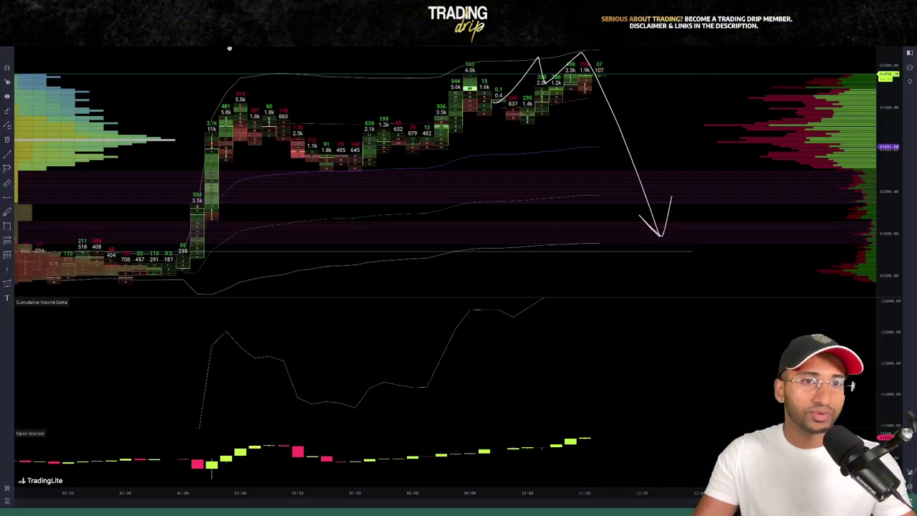
Step: Switch to TradingLite and examine the recent price candles around the brushed downward arrow
{"action": "scroll", "coordinate": [493, 129], "scroll_direction": "down", "scroll_amount": 3}
{"action": "scroll", "coordinate": [493, 129], "scroll_direction": "up", "scroll_amount": 4}
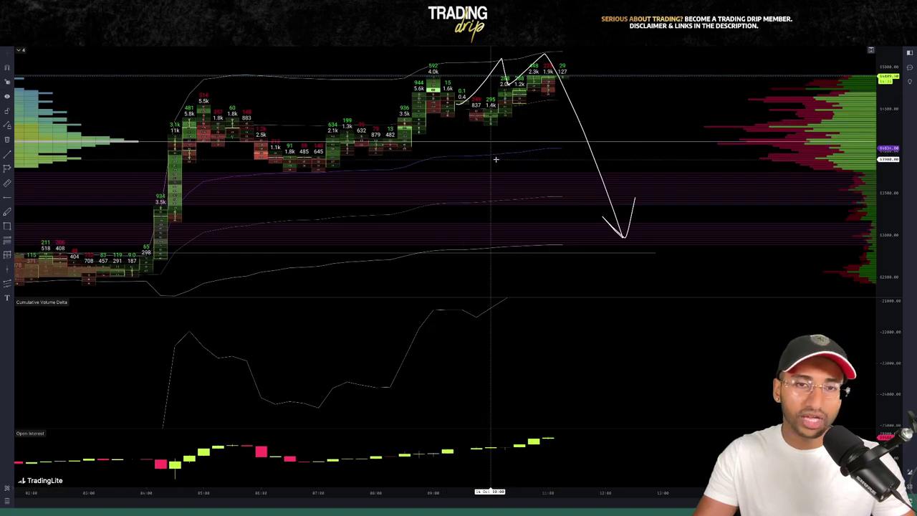
{"action": "mouse_move", "coordinate": [605, 179]}
{"action": "left_mouse_down"}
{"action": "mouse_move", "coordinate": [556, 223]}
{"action": "mouse_move", "coordinate": [587, 176]}
{"action": "mouse_move", "coordinate": [596, 182]}
{"action": "left_mouse_up"}
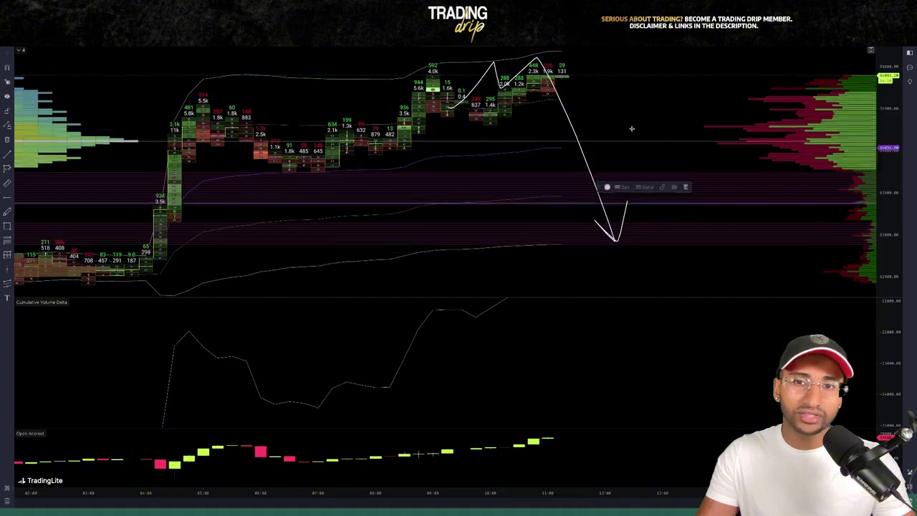
{"action": "left_click_drag", "start_coordinate": [630, 128], "coordinate": [617, 104]}
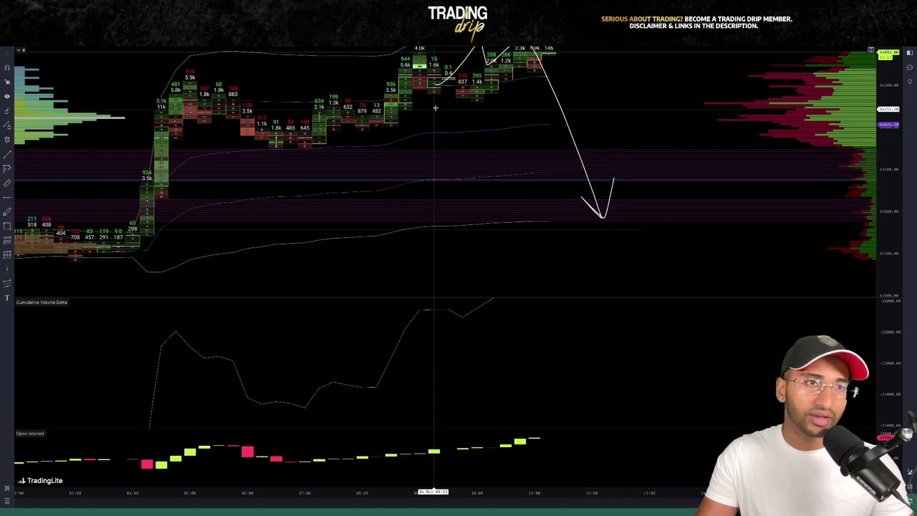
{"action": "left_click_drag", "start_coordinate": [434, 109], "coordinate": [465, 122]}
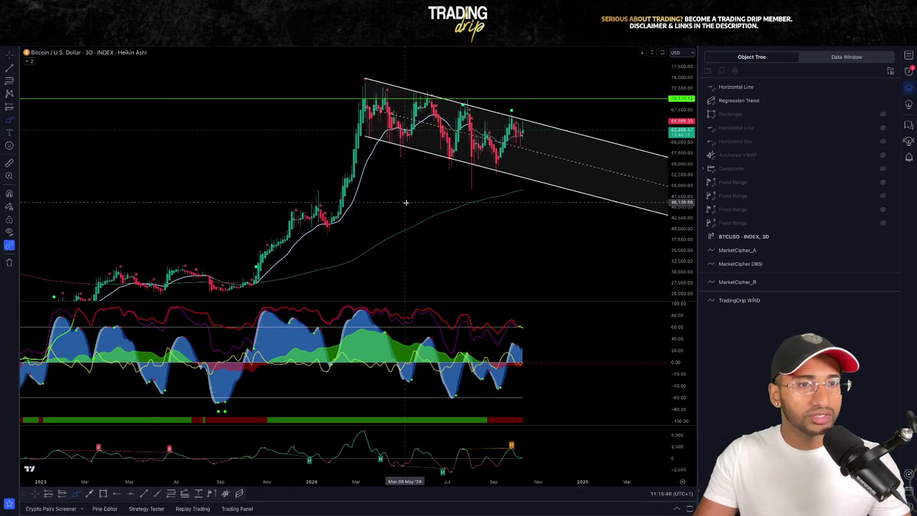
Step: Mark the small curl beside the latest blue MarketCipher_B wave with short brush strokes, deleting the first attempt
{"action": "scroll", "coordinate": [405, 203], "scroll_direction": "up", "scroll_amount": 5}
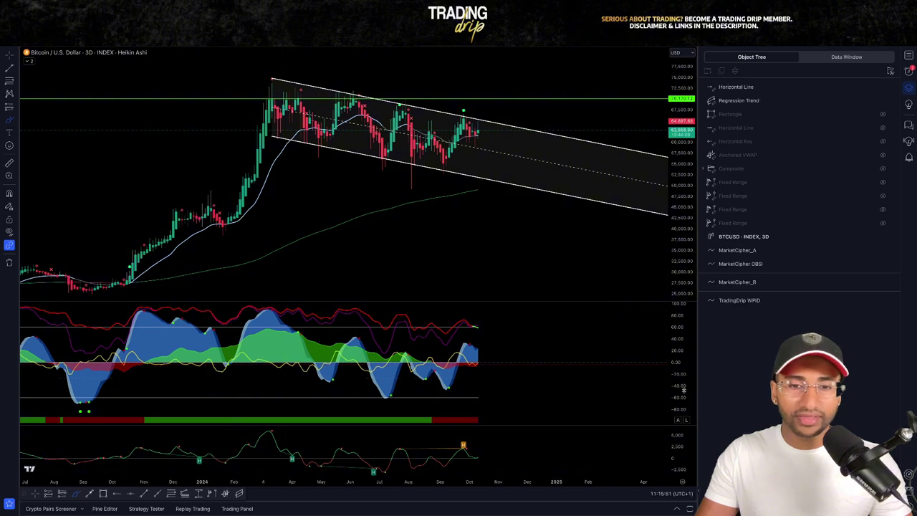
{"action": "left_click_drag", "start_coordinate": [684, 392], "coordinate": [686, 332]}
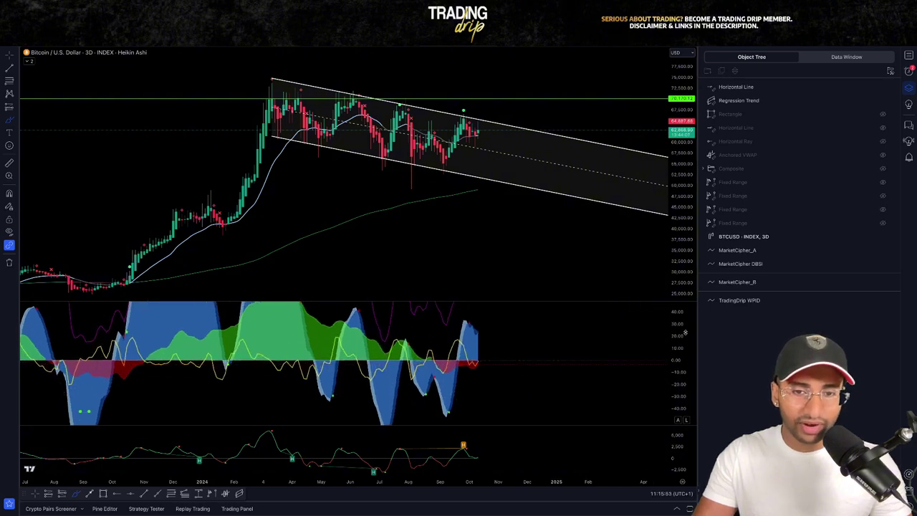
{"action": "scroll", "coordinate": [640, 353], "scroll_direction": "up", "scroll_amount": 3}
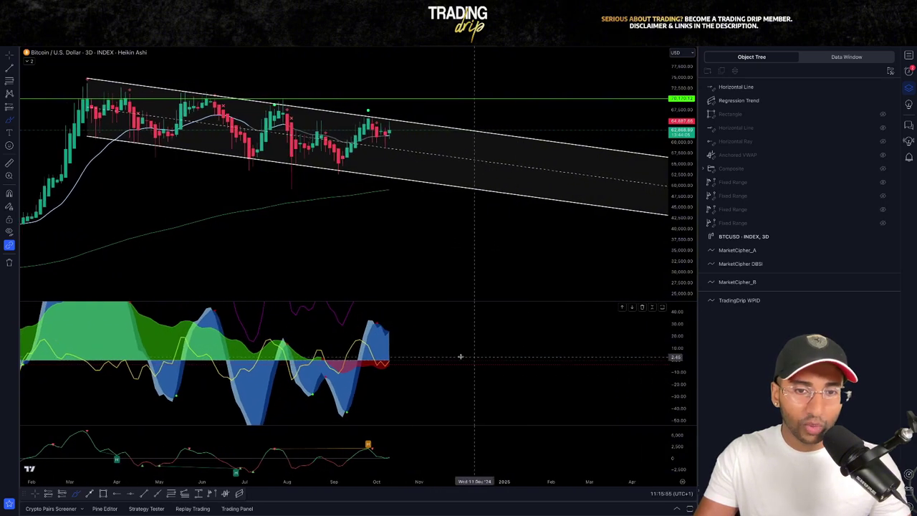
{"action": "left_click_drag", "start_coordinate": [368, 322], "coordinate": [372, 328]}
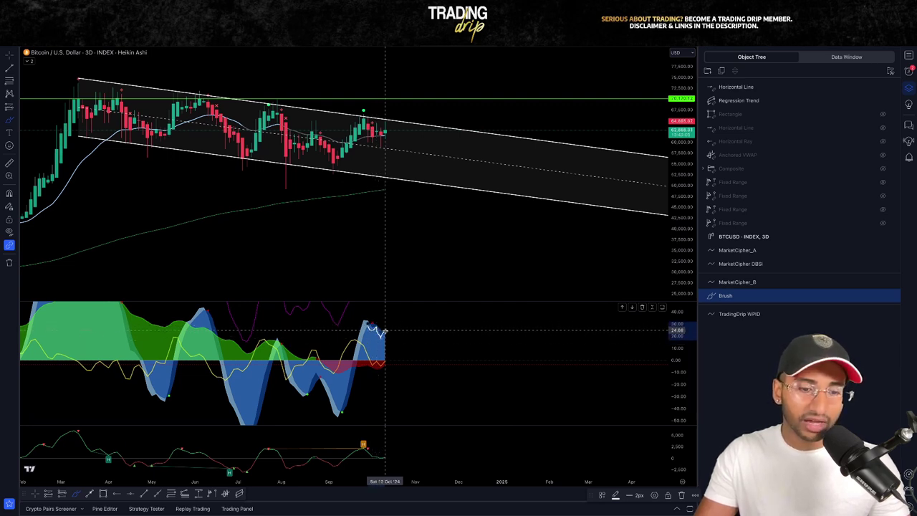
{"action": "key", "text": "Delete"}
{"action": "left_click_drag", "start_coordinate": [383, 323], "coordinate": [379, 328]}
Step: Brush-mark the October 2023 curl on the MarketCipher_B oscillator and the price rally from there to March 2024 with an arrow
{"action": "scroll", "coordinate": [391, 328], "scroll_direction": "down", "scroll_amount": 5}
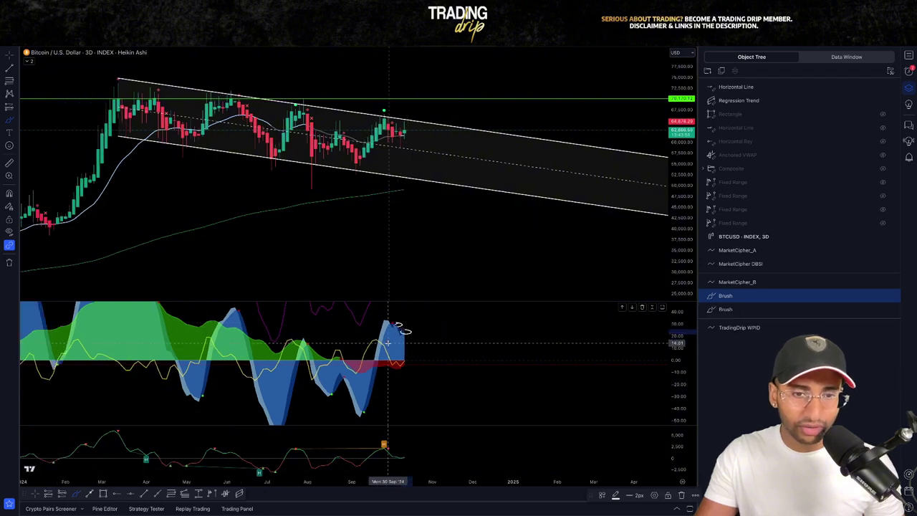
{"action": "mouse_move", "coordinate": [289, 327]}
{"action": "left_mouse_down"}
{"action": "mouse_move", "coordinate": [286, 339]}
{"action": "mouse_move", "coordinate": [290, 329]}
{"action": "left_mouse_up"}
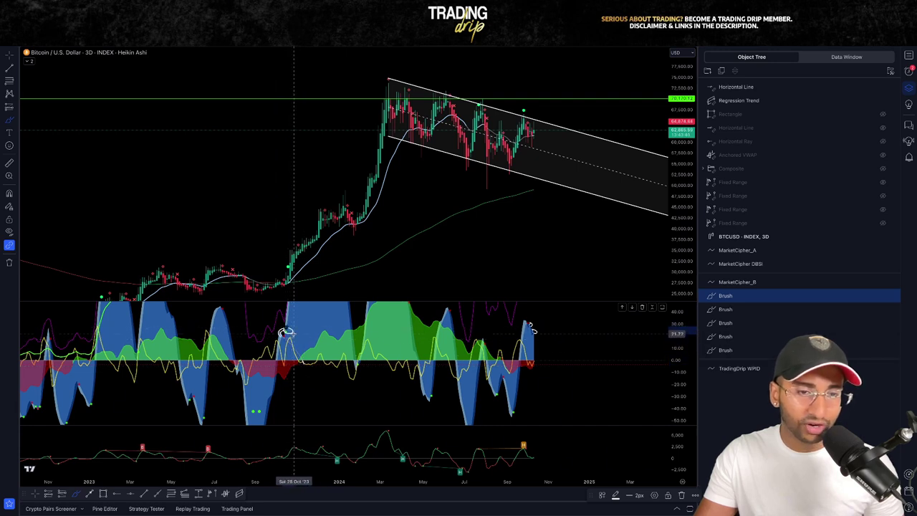
{"action": "mouse_move", "coordinate": [285, 282]}
{"action": "left_mouse_down"}
{"action": "mouse_move", "coordinate": [384, 105]}
{"action": "mouse_move", "coordinate": [377, 147]}
{"action": "left_mouse_up"}
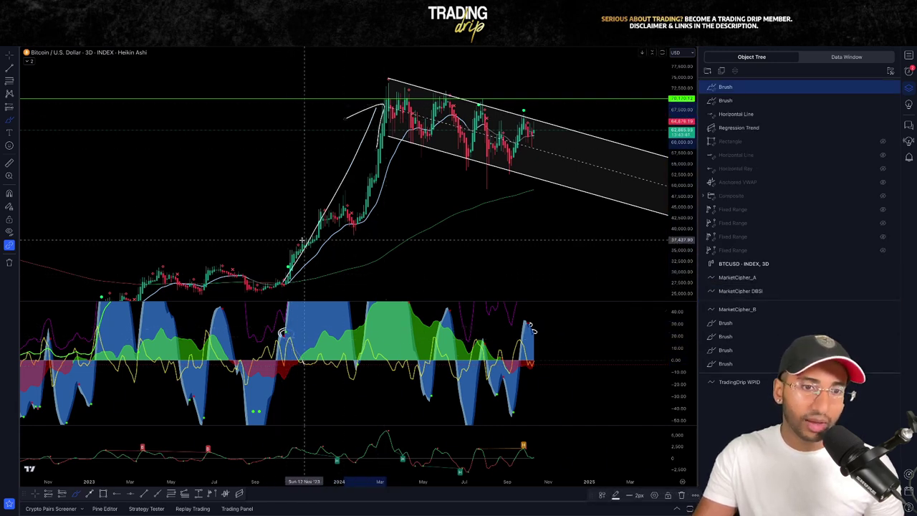
{"action": "mouse_move", "coordinate": [287, 266]}
{"action": "left_mouse_down"}
{"action": "mouse_move", "coordinate": [266, 281]}
{"action": "mouse_move", "coordinate": [295, 288]}
{"action": "mouse_move", "coordinate": [288, 270]}
{"action": "left_mouse_up"}
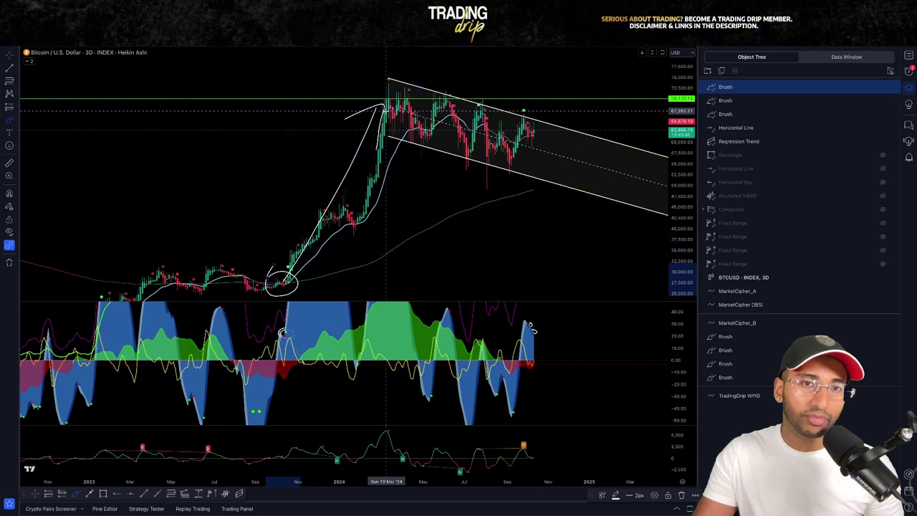
Step: Undo all the brush strokes on the price chart and the MarketCipher_B oscillator
{"action": "key", "text": "super+z"}
{"action": "key", "text": "super+z"}
{"action": "key", "text": "super+z"}
{"action": "key", "text": "super+z"}
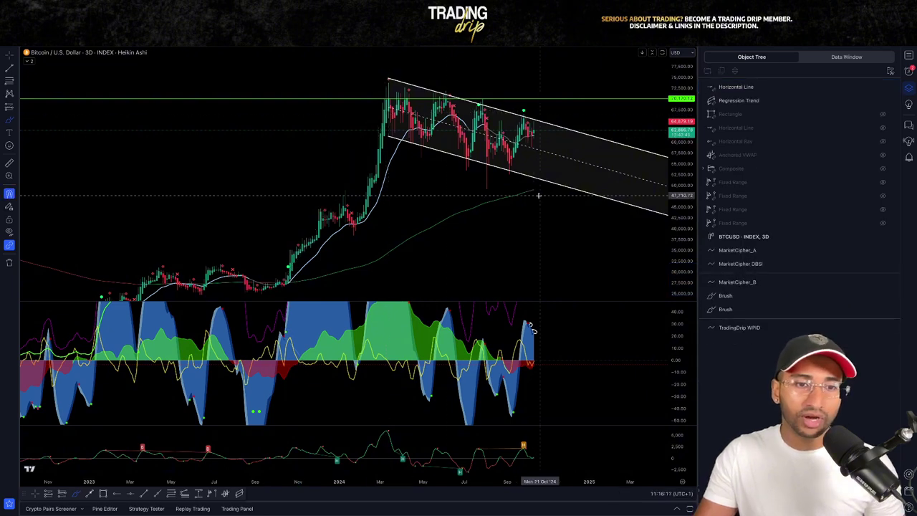
{"action": "key", "text": "ctrl+z"}
{"action": "key", "text": "ctrl+z"}
Step: Brush a horizontal arrow pointing forward in time at the current price level, and undo it
{"action": "scroll", "coordinate": [573, 325], "scroll_direction": "up", "scroll_amount": 3}
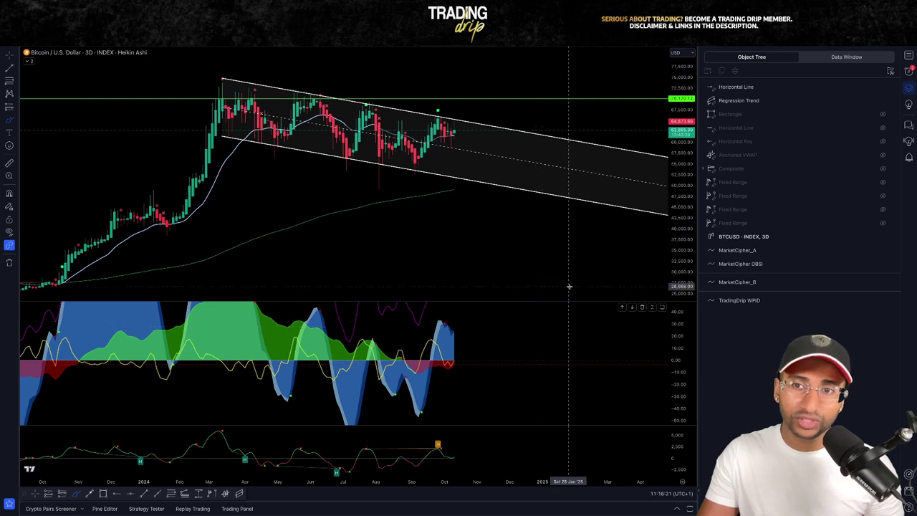
{"action": "mouse_move", "coordinate": [606, 130]}
{"action": "left_mouse_down"}
{"action": "mouse_move", "coordinate": [660, 132]}
{"action": "mouse_move", "coordinate": [651, 138]}
{"action": "left_mouse_up"}
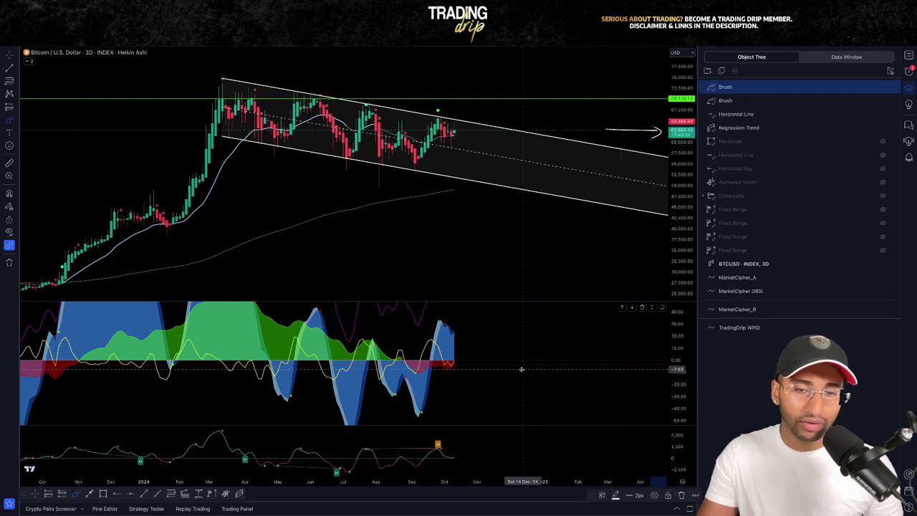
{"action": "key", "text": "ctrl+z"}
{"action": "key", "text": "ctrl+z"}
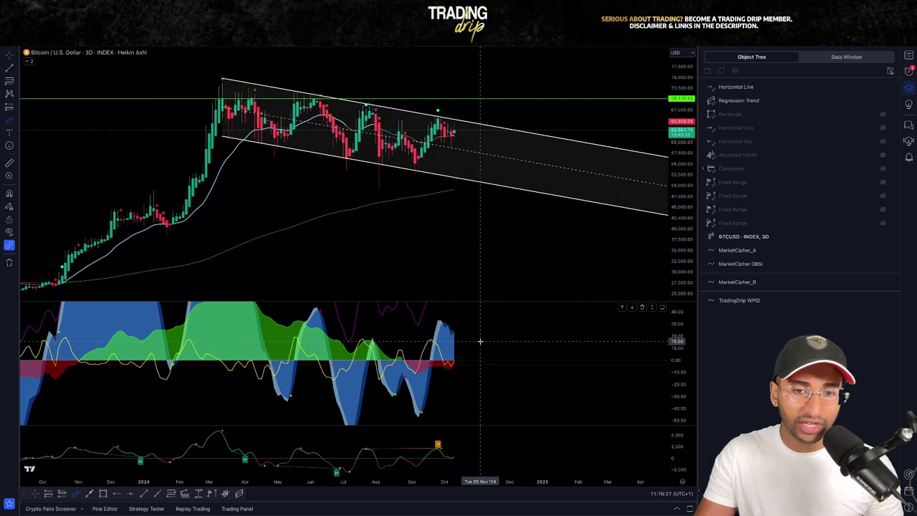
Step: Brush a short rising line from the latest red area on MarketCipher_B, and try a small loop on the latest blue wave
{"action": "scroll", "coordinate": [480, 341], "scroll_direction": "up", "scroll_amount": 4}
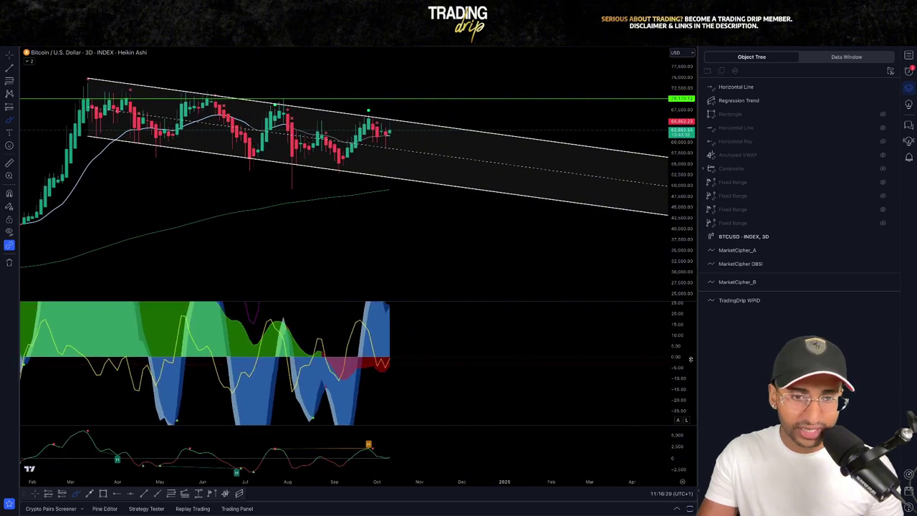
{"action": "left_click_drag", "start_coordinate": [386, 362], "coordinate": [401, 349]}
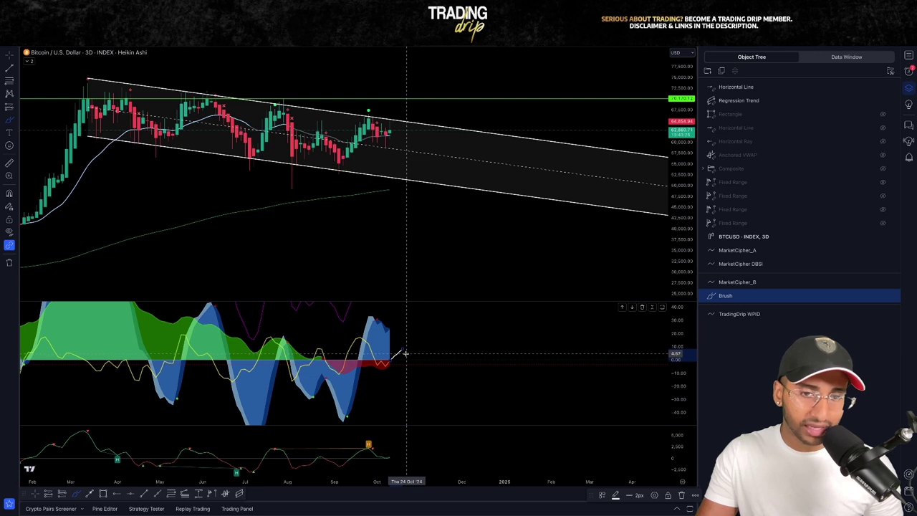
{"action": "left_click_drag", "start_coordinate": [389, 328], "coordinate": [392, 323]}
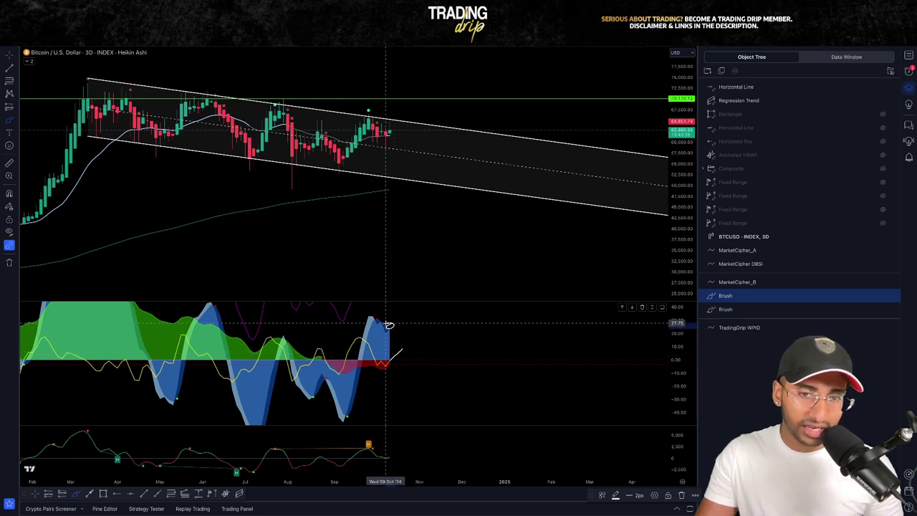
{"action": "key", "text": "Delete"}
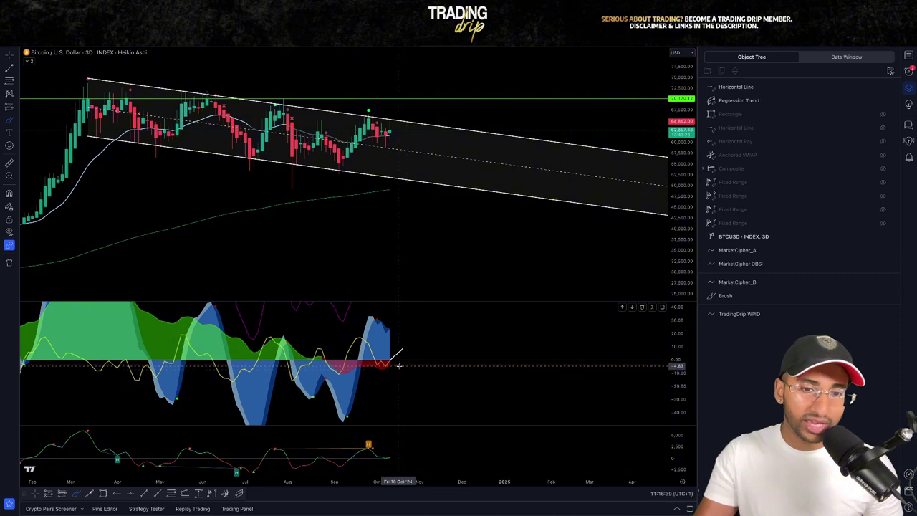
Step: Brush a projection of the latest red area rising to the zero line, and circle the crossing around November 2024
{"action": "left_click", "coordinate": [387, 364]}
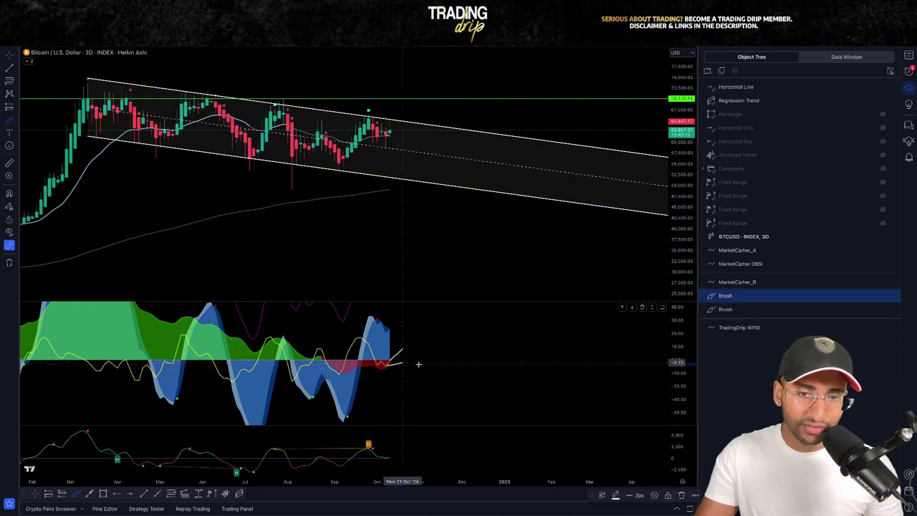
{"action": "left_click_drag", "start_coordinate": [687, 381], "coordinate": [686, 305]}
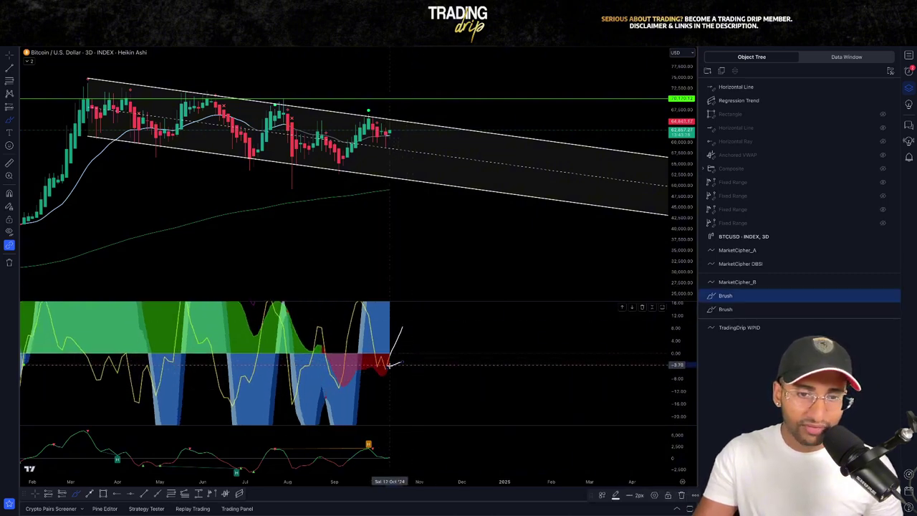
{"action": "left_click_drag", "start_coordinate": [387, 363], "coordinate": [433, 347]}
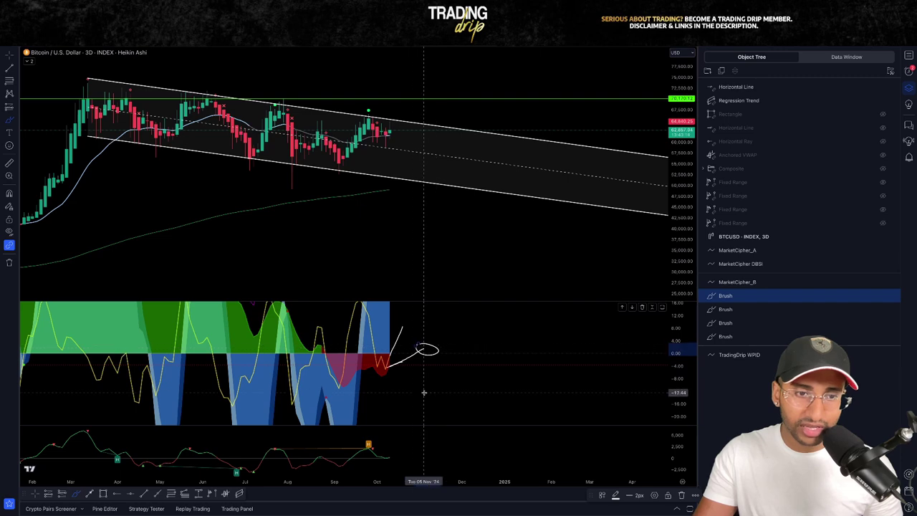
Step: Circle the November 2023 zero-line crossing on the oscillator, and brush an arrow along the price rally to March 2024
{"action": "scroll", "coordinate": [424, 392], "scroll_direction": "down", "scroll_amount": 5}
{"action": "left_click_drag", "start_coordinate": [210, 349], "coordinate": [215, 352]}
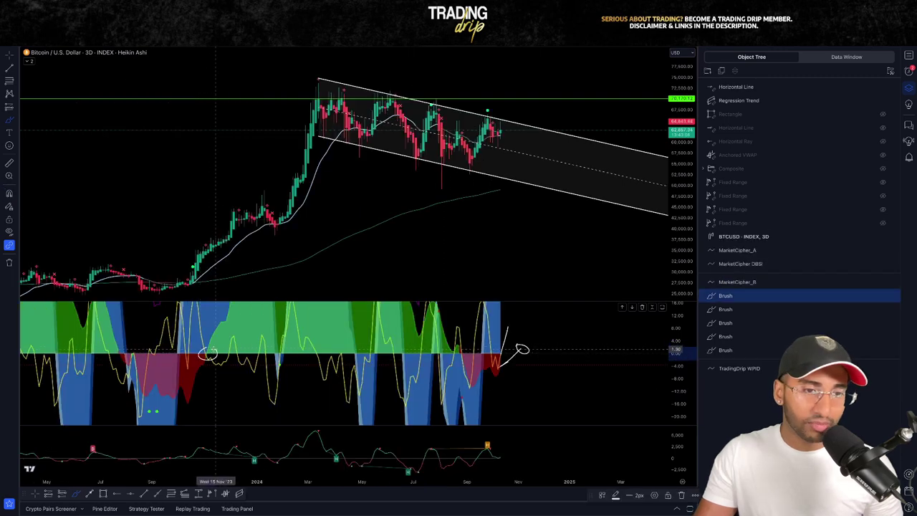
{"action": "left_click", "coordinate": [206, 250]}
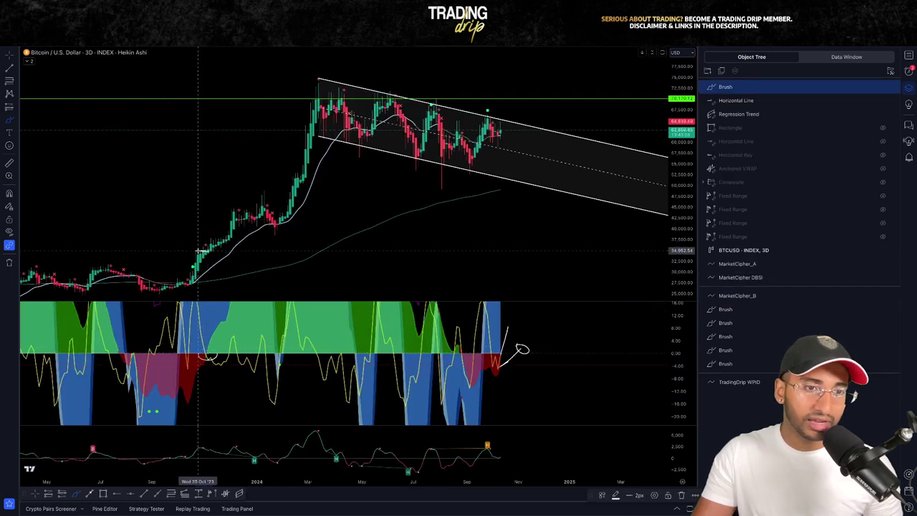
{"action": "mouse_move", "coordinate": [209, 248]}
{"action": "left_mouse_down"}
{"action": "mouse_move", "coordinate": [311, 132]}
{"action": "mouse_move", "coordinate": [313, 116]}
{"action": "mouse_move", "coordinate": [309, 153]}
{"action": "left_mouse_up"}
Step: Brush around the October 2023 curl and the large blue wave following it on MarketCipher_B, and remove all the brush strokes
{"action": "double_click", "coordinate": [679, 341]}
{"action": "left_click_drag", "start_coordinate": [188, 326], "coordinate": [190, 324]}
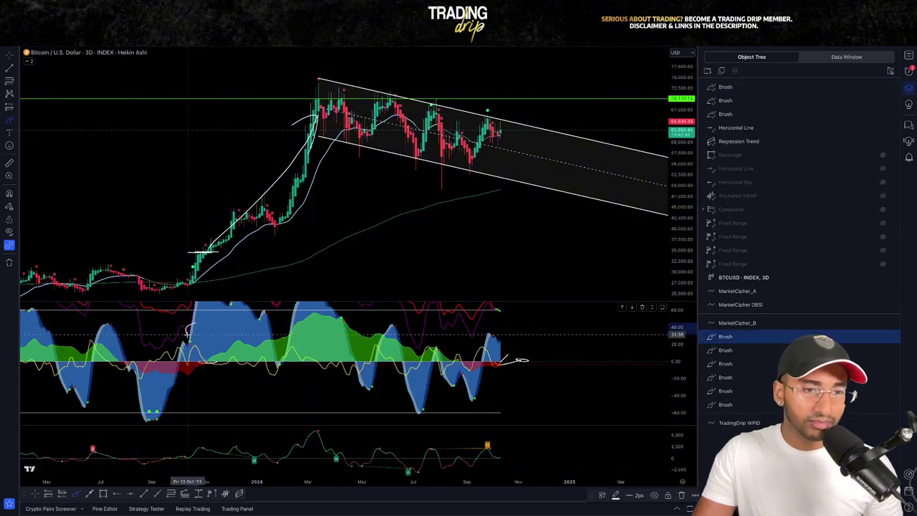
{"action": "left_click_drag", "start_coordinate": [201, 364], "coordinate": [253, 349]}
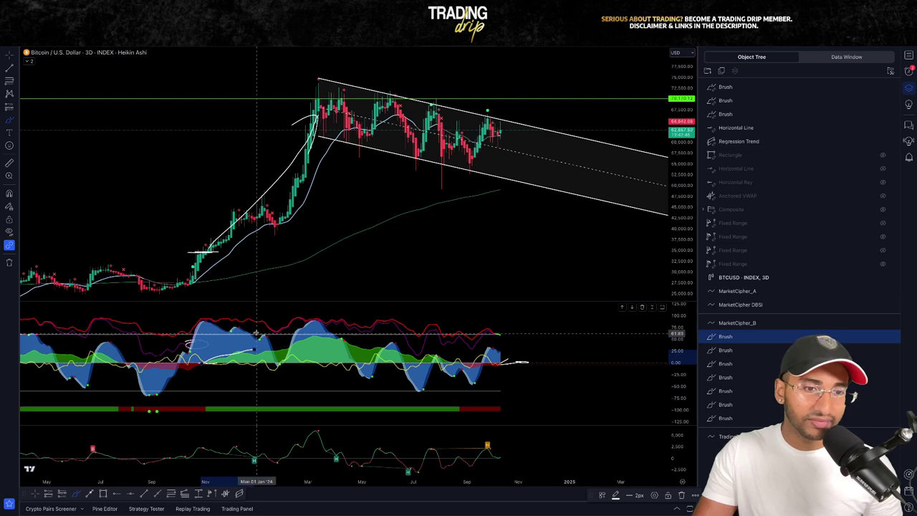
{"action": "mouse_move", "coordinate": [209, 312]}
{"action": "left_mouse_down"}
{"action": "mouse_move", "coordinate": [269, 343]}
{"action": "mouse_move", "coordinate": [232, 316]}
{"action": "left_mouse_up"}
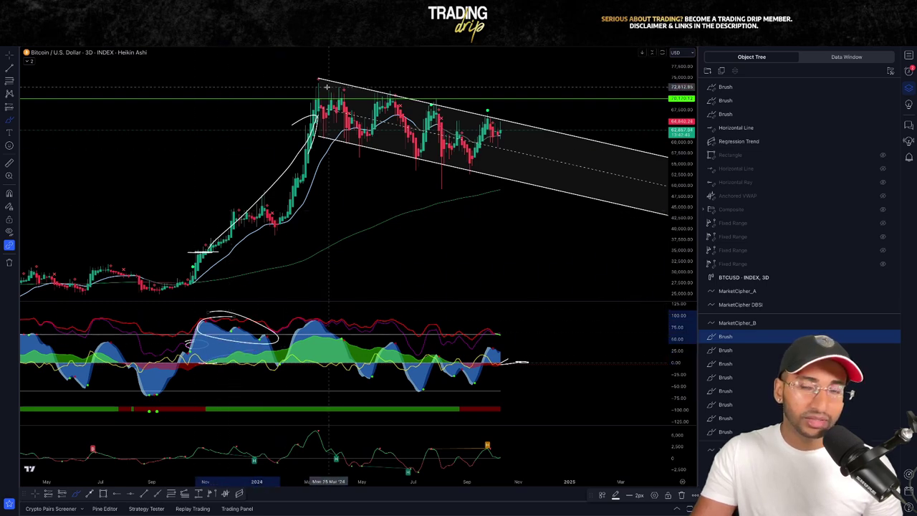
{"action": "key", "text": "ctrl+z"}
{"action": "mouse_move", "coordinate": [677, 408]}
{"action": "left_mouse_down"}
{"action": "mouse_move", "coordinate": [677, 394]}
{"action": "mouse_move", "coordinate": [675, 406]}
{"action": "left_mouse_up"}
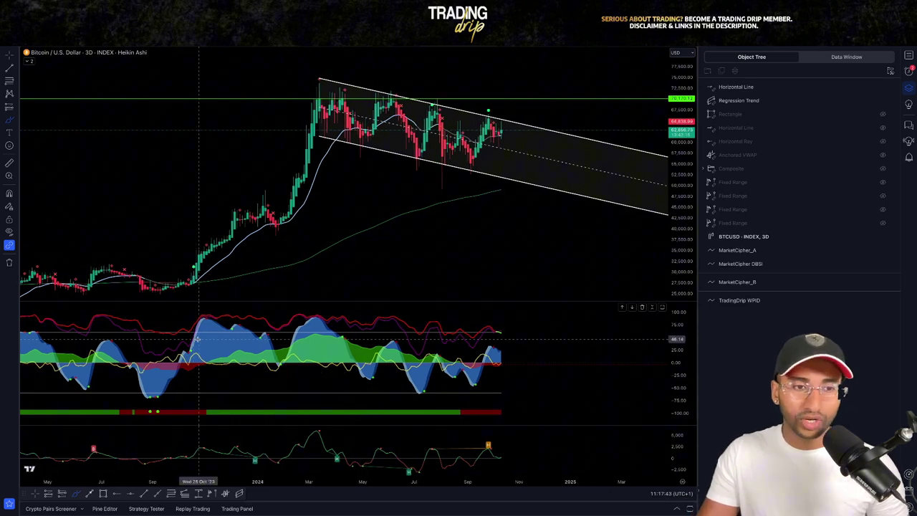
Step: Circle the October 2023 curl on MarketCipher_B with the brush, and draw an arrow along the price rally to March 2024
{"action": "mouse_move", "coordinate": [198, 337]}
{"action": "left_mouse_down"}
{"action": "mouse_move", "coordinate": [176, 351]}
{"action": "mouse_move", "coordinate": [188, 372]}
{"action": "mouse_move", "coordinate": [206, 359]}
{"action": "left_mouse_up"}
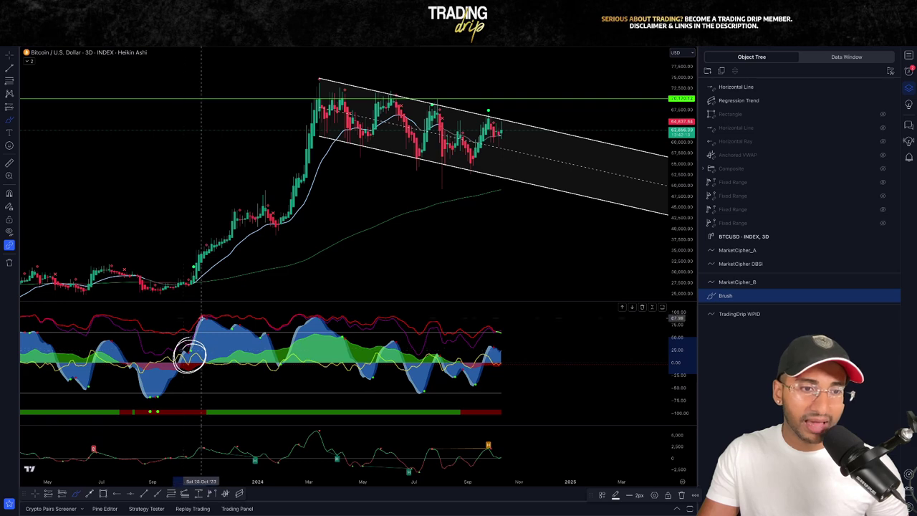
{"action": "left_click_drag", "start_coordinate": [194, 280], "coordinate": [267, 130]}
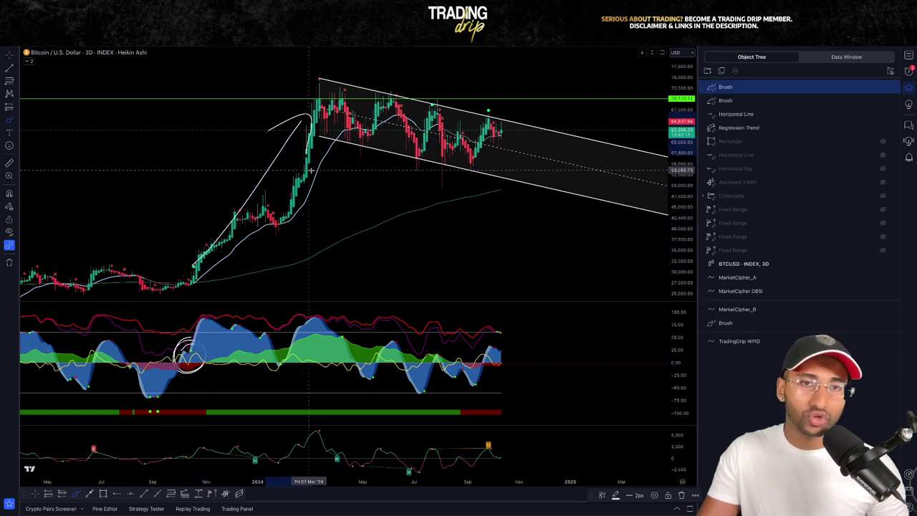
Step: Remove the brushed arrow along the price rally and the circle around the October 2023 curl
{"action": "key", "text": "super+z"}
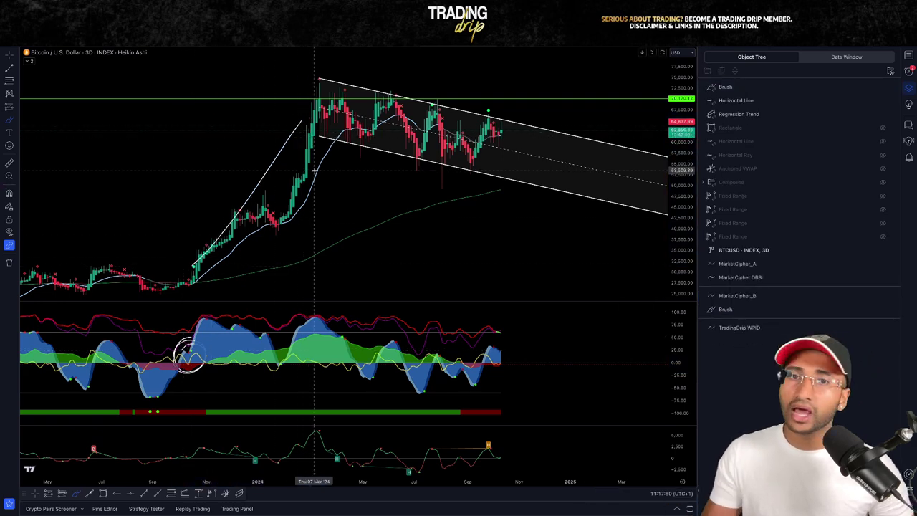
{"action": "key", "text": "ctrl+z"}
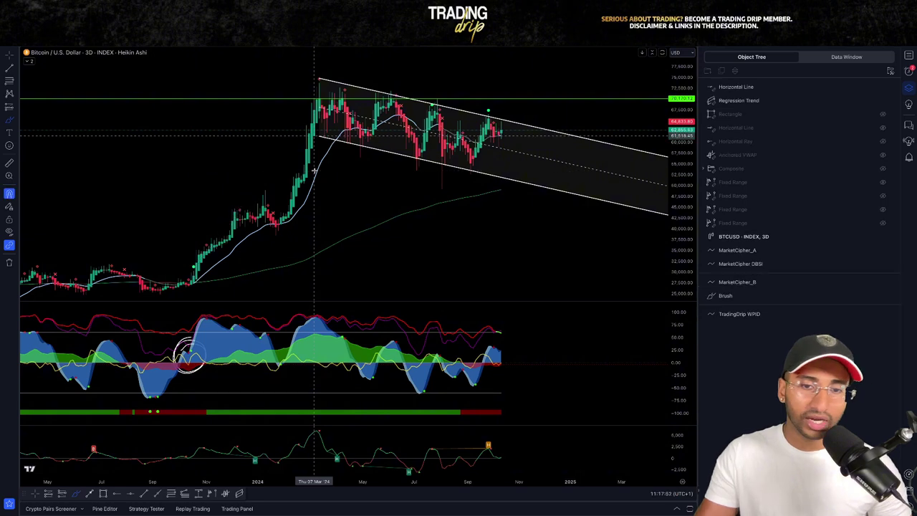
{"action": "key", "text": "ctrl+z"}
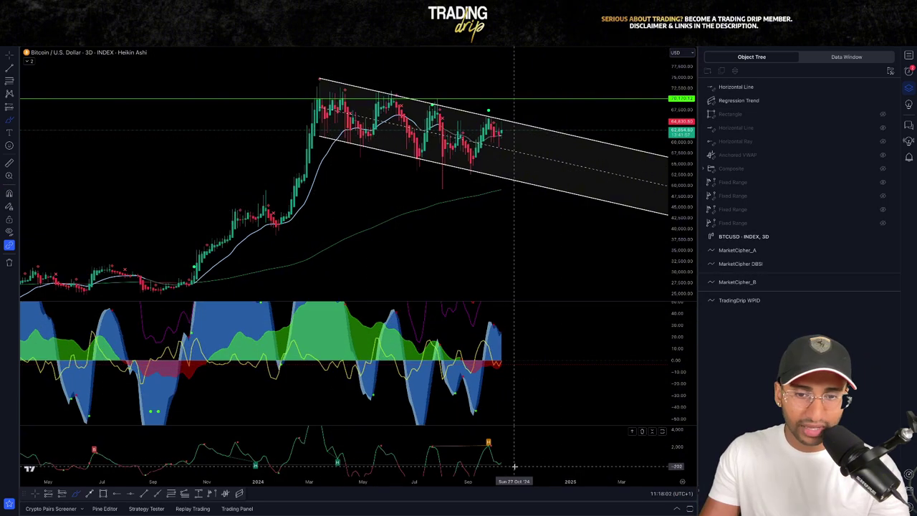
Step: On the TradingDrip WPID pane, brush a rebound arrow from the latest reading, then circle the October 2023 low with an upward arrow
{"action": "left_click_drag", "start_coordinate": [488, 450], "coordinate": [491, 456]}
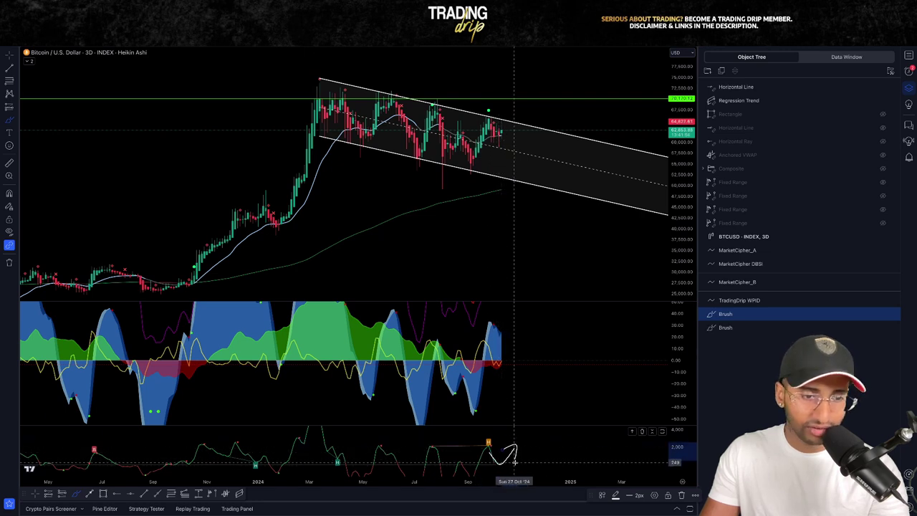
{"action": "left_click_drag", "start_coordinate": [194, 461], "coordinate": [186, 466]}
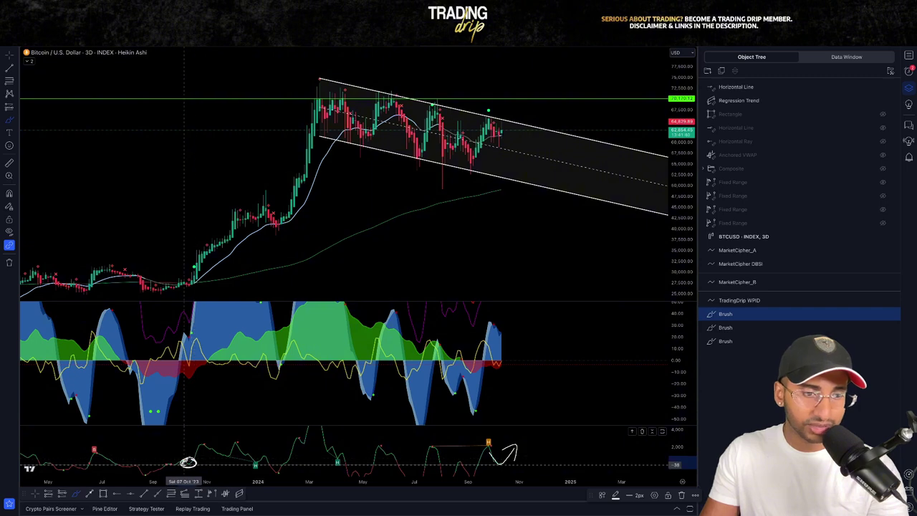
{"action": "left_click_drag", "start_coordinate": [201, 438], "coordinate": [205, 449]}
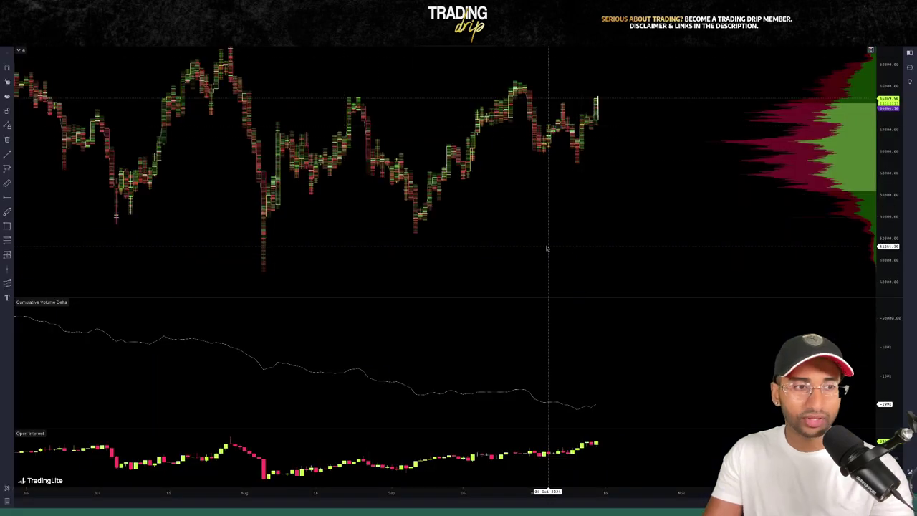
Step: Switch to TradingLite and brush arrows along the falling Cumulative Volume Delta and rising Open Interest, marking early August 2024 with a vertical stroke
{"action": "mouse_move", "coordinate": [328, 344]}
{"action": "left_mouse_down"}
{"action": "mouse_move", "coordinate": [597, 391]}
{"action": "mouse_move", "coordinate": [571, 399]}
{"action": "left_mouse_up"}
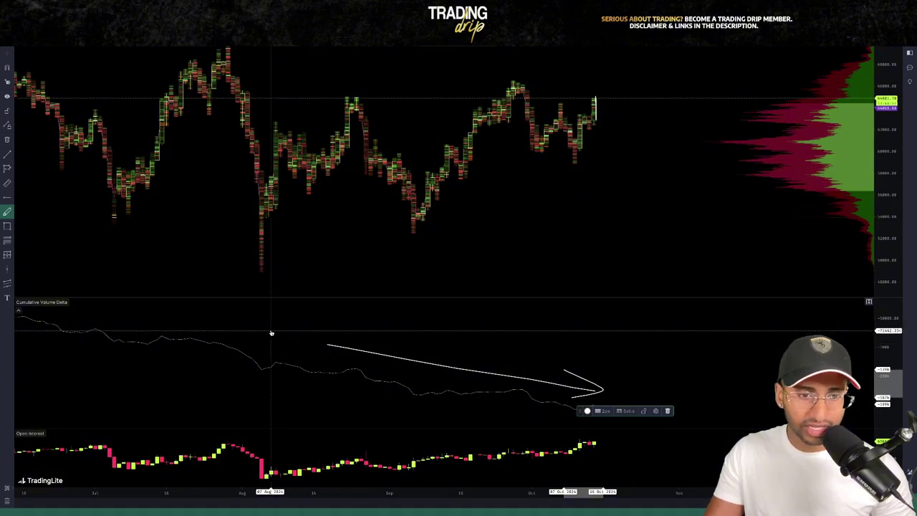
{"action": "mouse_move", "coordinate": [269, 332]}
{"action": "left_mouse_down"}
{"action": "mouse_move", "coordinate": [270, 393]}
{"action": "mouse_move", "coordinate": [269, 358]}
{"action": "left_mouse_up"}
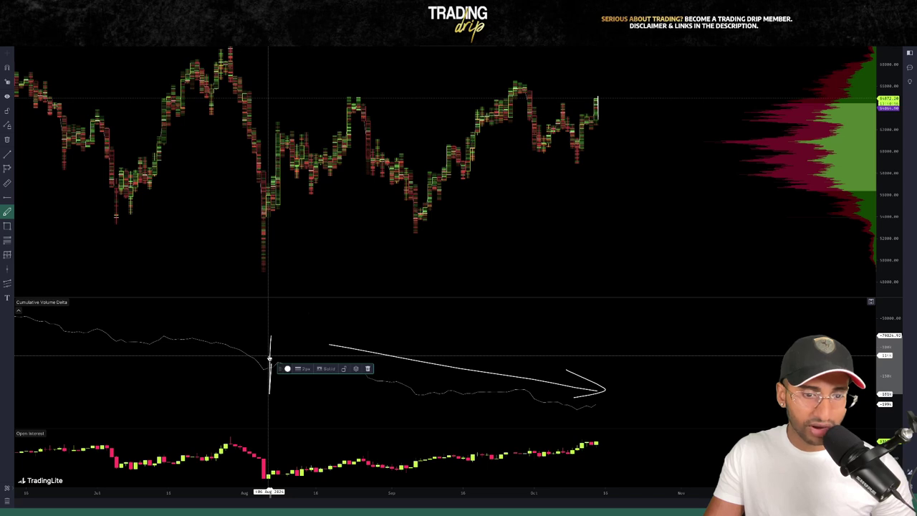
{"action": "left_click_drag", "start_coordinate": [290, 478], "coordinate": [592, 441]}
{"action": "mouse_move", "coordinate": [552, 440]}
{"action": "left_mouse_down"}
{"action": "mouse_move", "coordinate": [581, 440]}
{"action": "mouse_move", "coordinate": [571, 458]}
{"action": "left_mouse_up"}
{"action": "left_click_drag", "start_coordinate": [279, 348], "coordinate": [601, 399]}
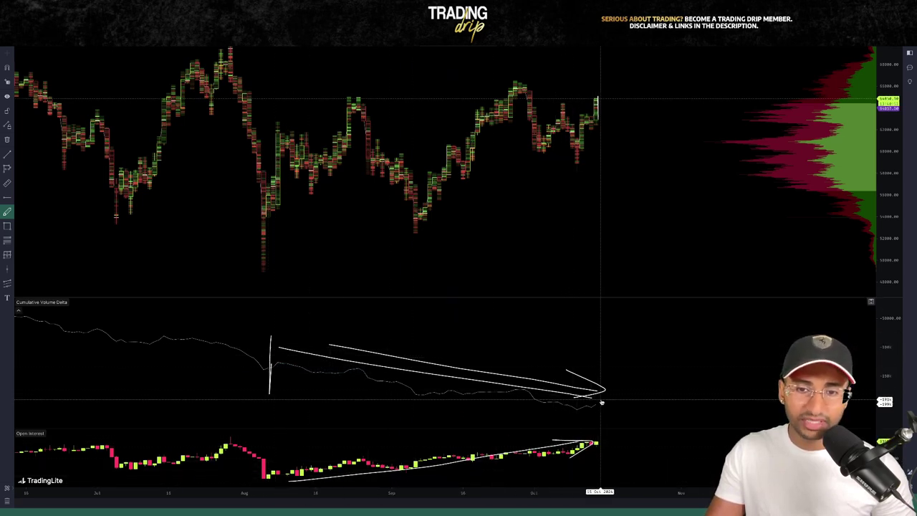
Step: Undo all the brush strokes on the Cumulative Volume Delta and Open Interest panes
{"action": "left_click", "coordinate": [565, 412]}
{"action": "key", "text": "ctrl+z"}
{"action": "key", "text": "ctrl+z"}
{"action": "key", "text": "ctrl+z"}
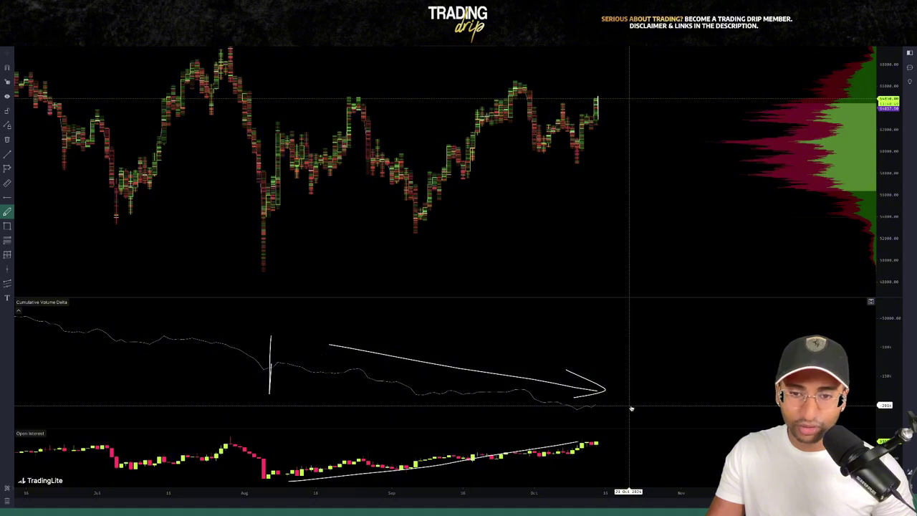
{"action": "key", "text": "ctrl+z"}
{"action": "key", "text": "ctrl+z"}
{"action": "key", "text": "ctrl+z"}
{"action": "key", "text": "ctrl+z"}
Step: Circle the latest upturn of the Cumulative Volume Delta line around 13 October 2024 and inspect it up close
{"action": "left_click_drag", "start_coordinate": [603, 394], "coordinate": [599, 403]}
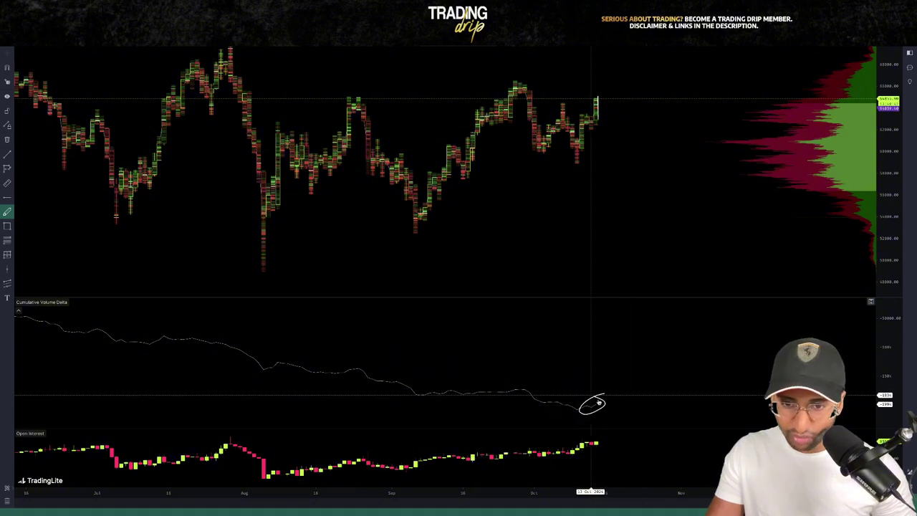
{"action": "scroll", "coordinate": [599, 402], "scroll_direction": "up", "scroll_amount": 5}
{"action": "left_click", "coordinate": [7, 211]}
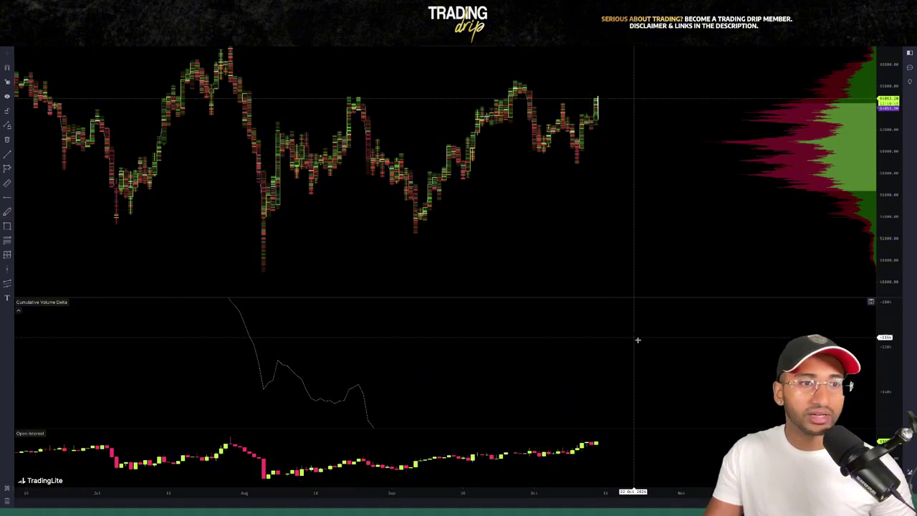
{"action": "scroll", "coordinate": [640, 357], "scroll_direction": "up", "scroll_amount": 5}
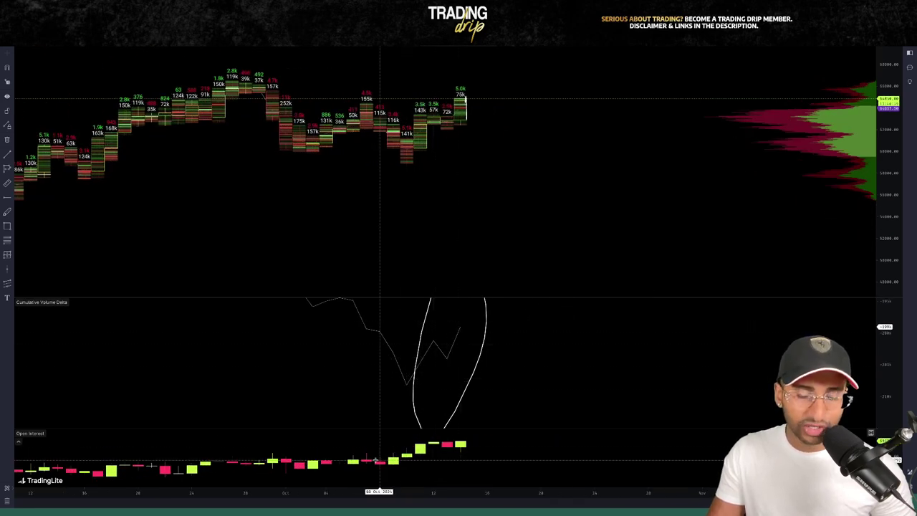
{"action": "scroll", "coordinate": [550, 330], "scroll_direction": "down", "scroll_amount": 4}
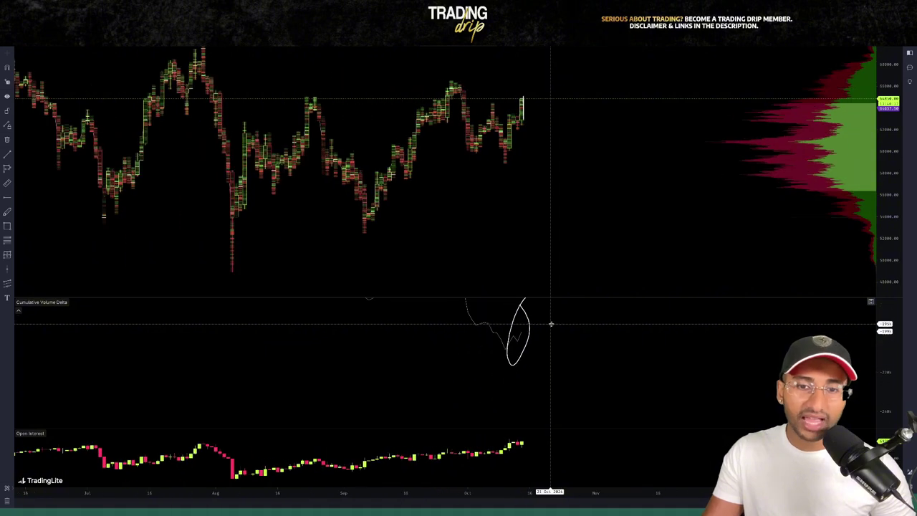
Step: Brush boxes around the August to October 2024 stretch on both the Cumulative Volume Delta line and the price chart
{"action": "scroll", "coordinate": [566, 326], "scroll_direction": "down", "scroll_amount": 5}
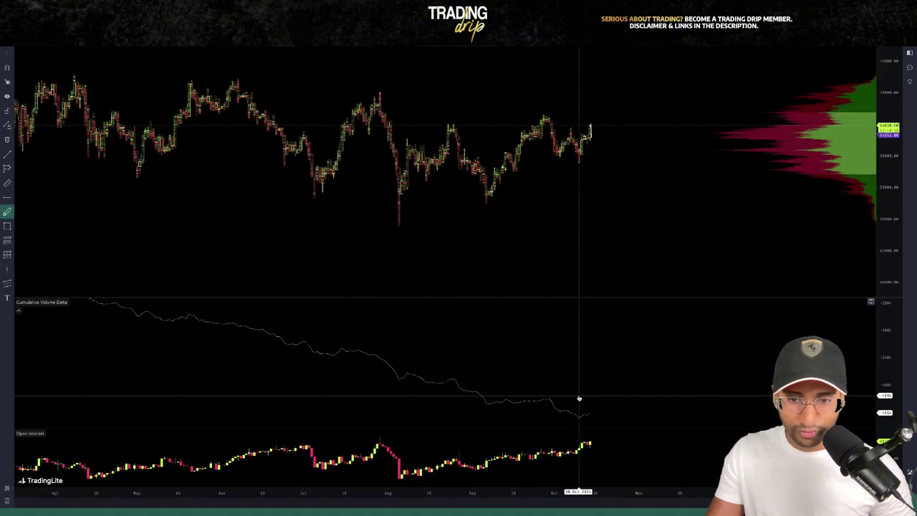
{"action": "mouse_move", "coordinate": [578, 395]}
{"action": "left_mouse_down"}
{"action": "mouse_move", "coordinate": [579, 422]}
{"action": "mouse_move", "coordinate": [404, 422]}
{"action": "mouse_move", "coordinate": [402, 367]}
{"action": "mouse_move", "coordinate": [573, 376]}
{"action": "mouse_move", "coordinate": [578, 416]}
{"action": "left_mouse_up"}
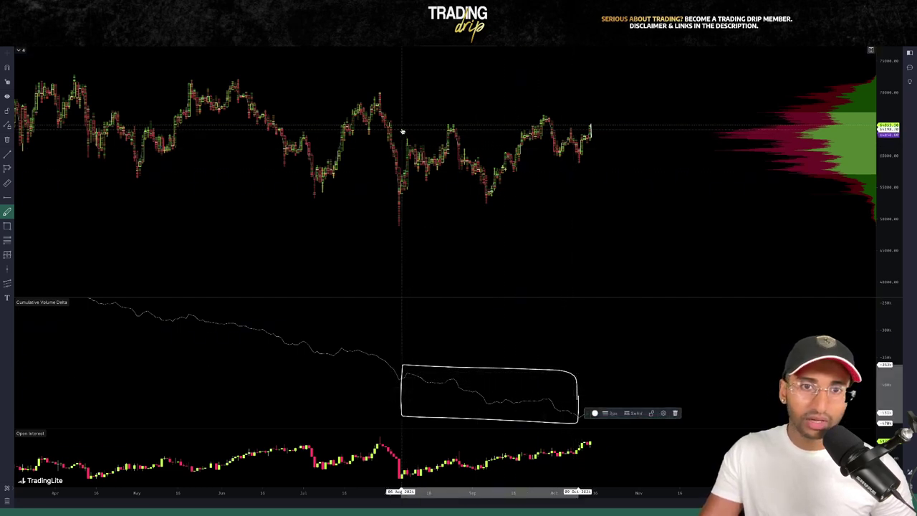
{"action": "mouse_move", "coordinate": [403, 131]}
{"action": "left_mouse_down"}
{"action": "mouse_move", "coordinate": [402, 201]}
{"action": "mouse_move", "coordinate": [565, 206]}
{"action": "mouse_move", "coordinate": [577, 156]}
{"action": "mouse_move", "coordinate": [505, 120]}
{"action": "mouse_move", "coordinate": [391, 127]}
{"action": "left_mouse_up"}
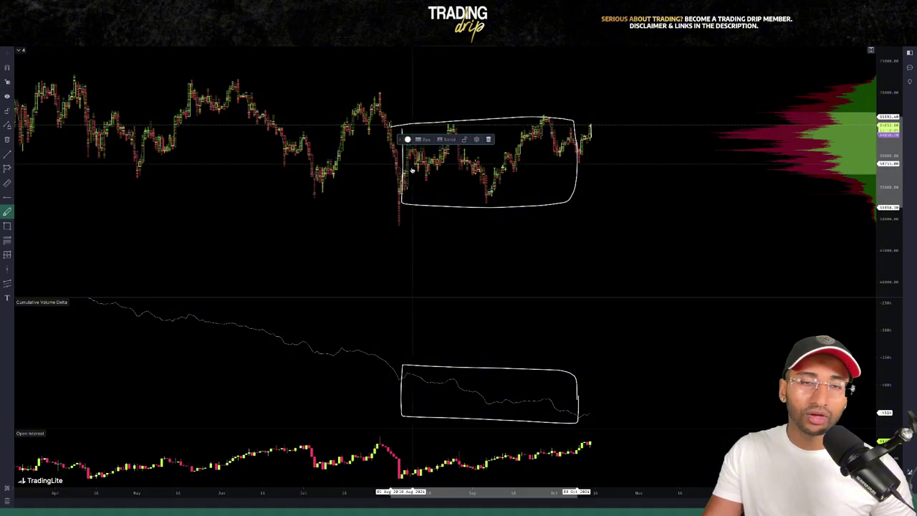
{"action": "scroll", "coordinate": [495, 127], "scroll_direction": "down", "scroll_amount": 3}
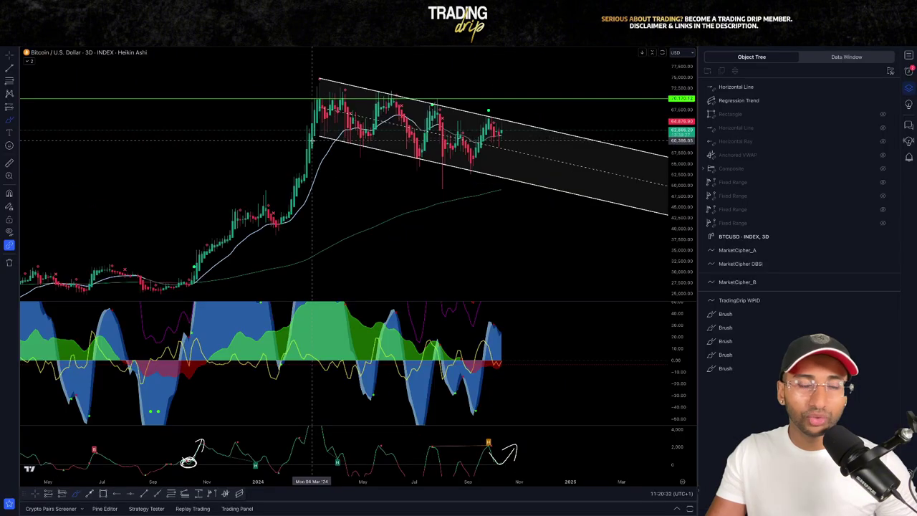
Step: Switch to the TradingView 3-day chart and brush the swings inside the falling channel, ending in a breakout arrow above the green horizontal line
{"action": "left_click", "coordinate": [344, 91]}
{"action": "mouse_move", "coordinate": [344, 92]}
{"action": "left_mouse_down"}
{"action": "mouse_move", "coordinate": [434, 114]}
{"action": "mouse_move", "coordinate": [460, 140]}
{"action": "mouse_move", "coordinate": [484, 145]}
{"action": "mouse_move", "coordinate": [517, 63]}
{"action": "mouse_move", "coordinate": [523, 96]}
{"action": "left_mouse_up"}
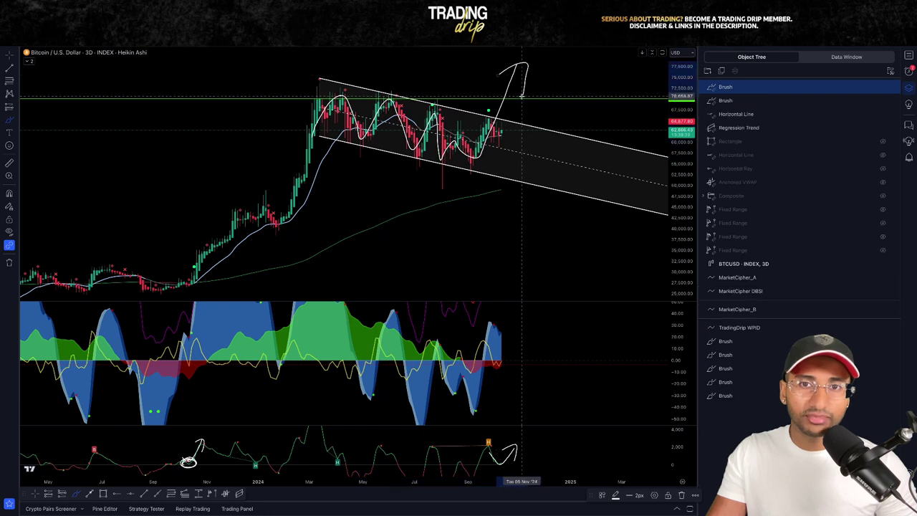
{"action": "left_click_drag", "start_coordinate": [361, 86], "coordinate": [541, 134]}
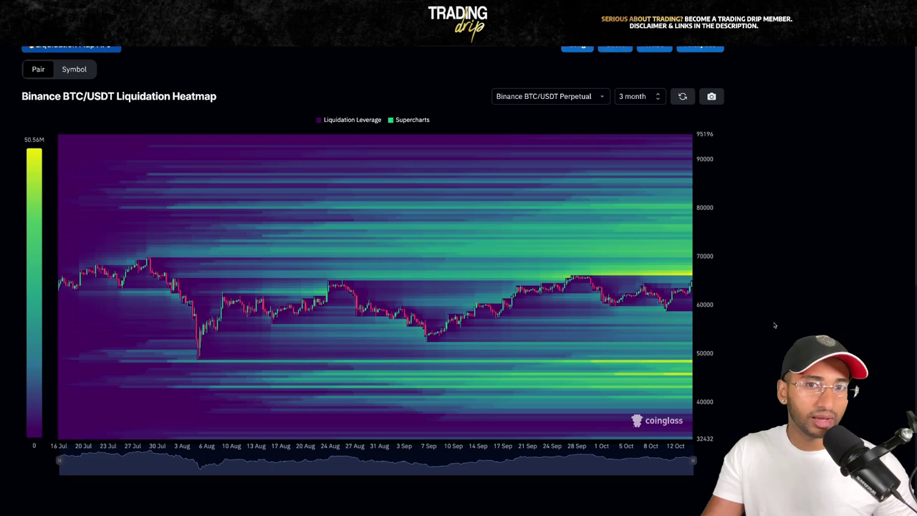
Step: Switch to Coinglass and examine the bright band just above the latest price on the 3-month Binance BTC/USDT liquidation heatmap
{"action": "scroll", "coordinate": [738, 300], "scroll_direction": "down", "scroll_amount": 1}
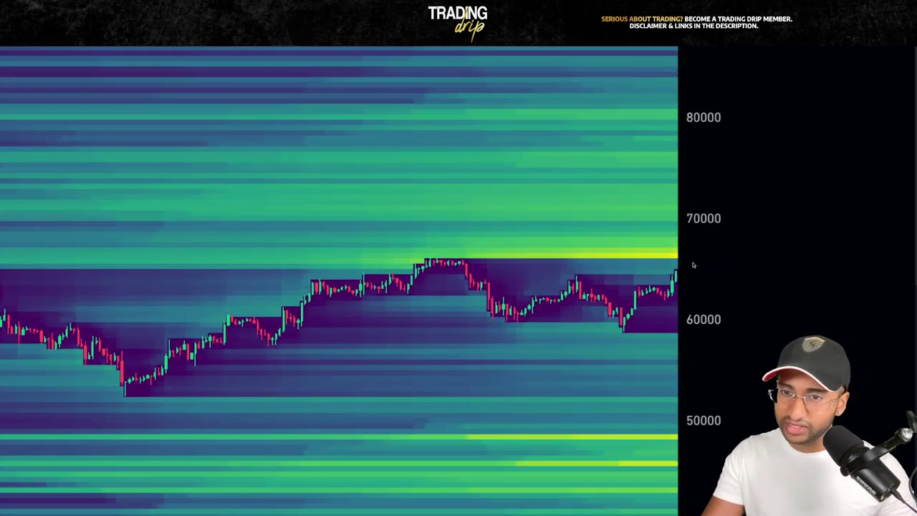
{"action": "mouse_move", "coordinate": [675, 257]}
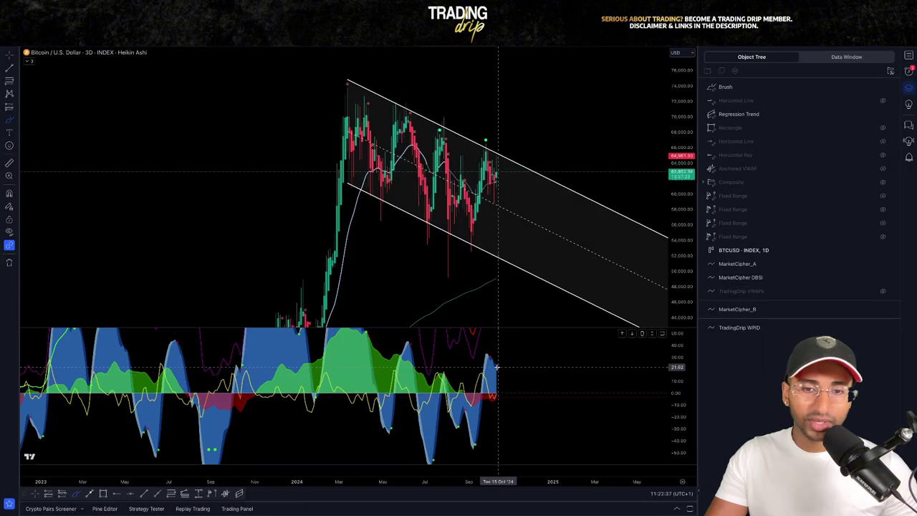
Step: Brush rising projections of the blue wave and red area on MarketCipher_B, and a price breakout to about 70,200 on the 4h chart
{"action": "left_click_drag", "start_coordinate": [496, 367], "coordinate": [520, 346]}
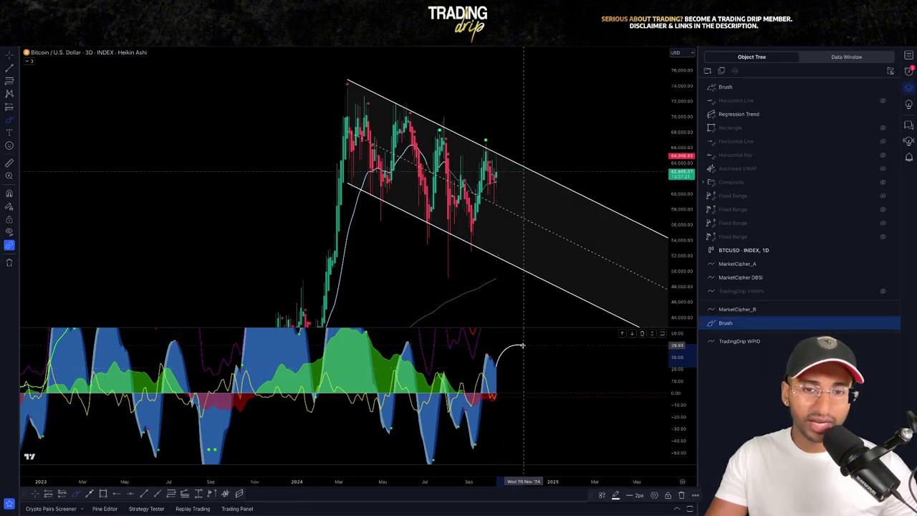
{"action": "left_click_drag", "start_coordinate": [499, 399], "coordinate": [532, 386]}
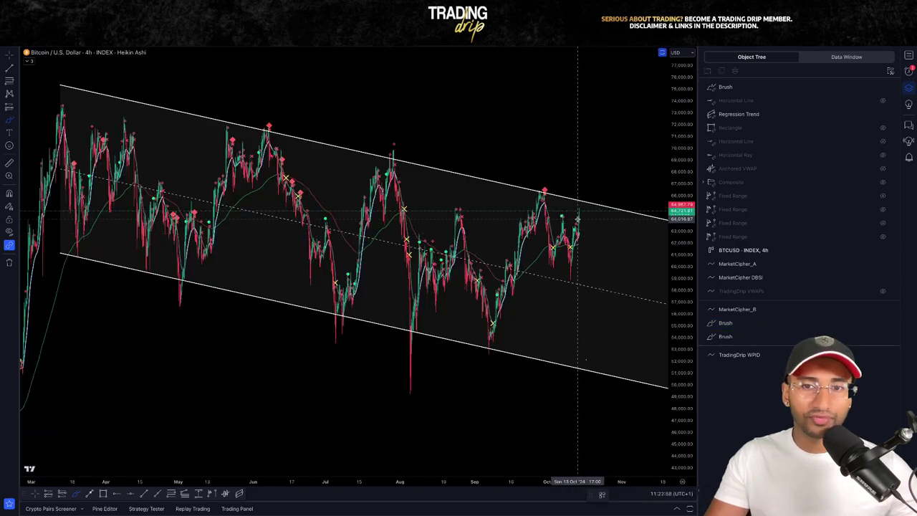
{"action": "left_click_drag", "start_coordinate": [578, 219], "coordinate": [593, 152]}
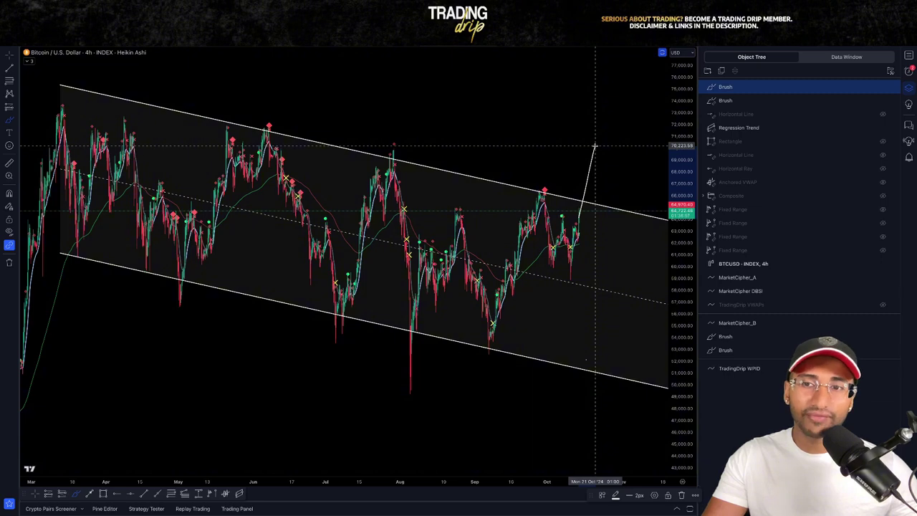
Step: Show the TradingDrip VWAPs and the horizontal line at 70,170, and hide the VWAPs again
{"action": "left_click", "coordinate": [882, 305]}
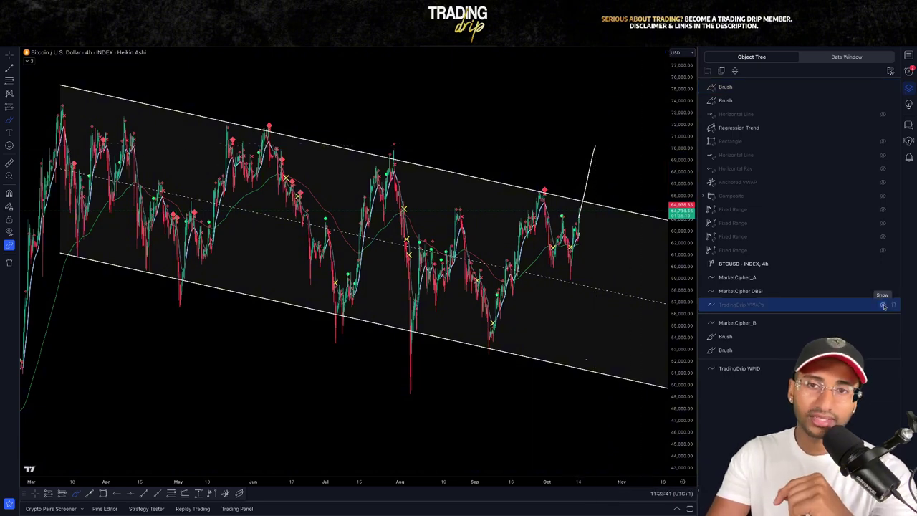
{"action": "left_click", "coordinate": [884, 305]}
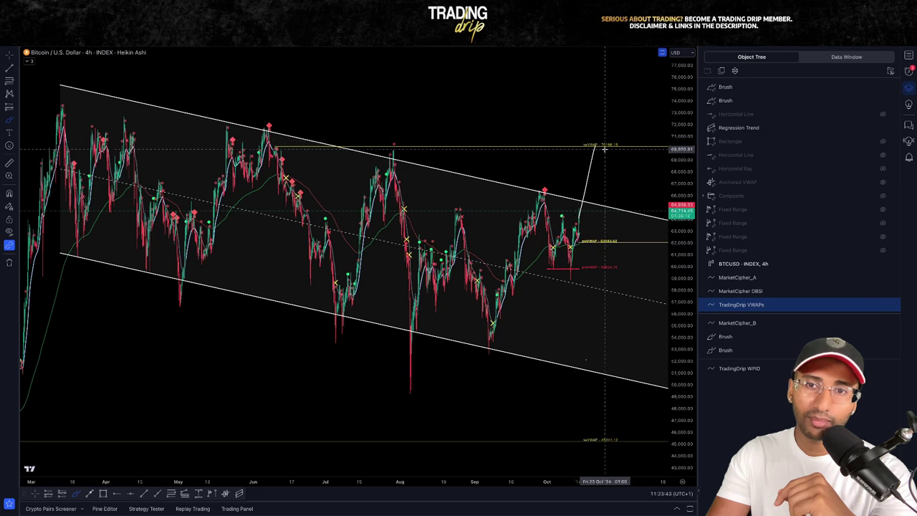
{"action": "left_click", "coordinate": [883, 115]}
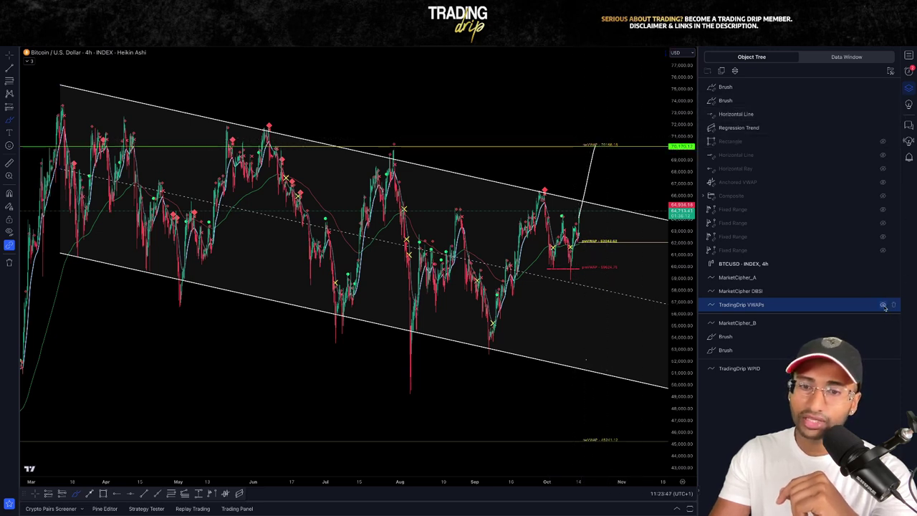
{"action": "left_click", "coordinate": [883, 306]}
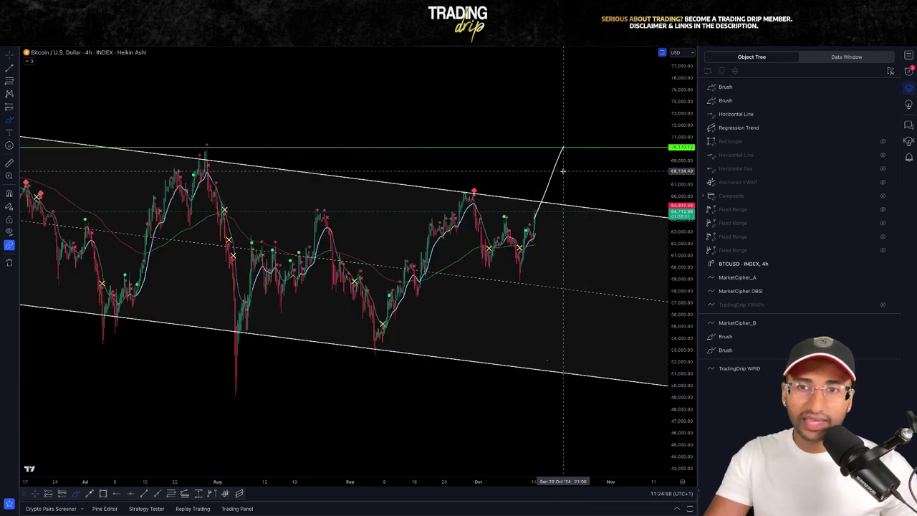
Step: Extend the brushed projection with a pullback to the channel's upper edge and a rise to about 77,000 in November 2024
{"action": "mouse_move", "coordinate": [561, 146]}
{"action": "left_mouse_down"}
{"action": "mouse_move", "coordinate": [586, 209]}
{"action": "mouse_move", "coordinate": [641, 63]}
{"action": "left_mouse_up"}
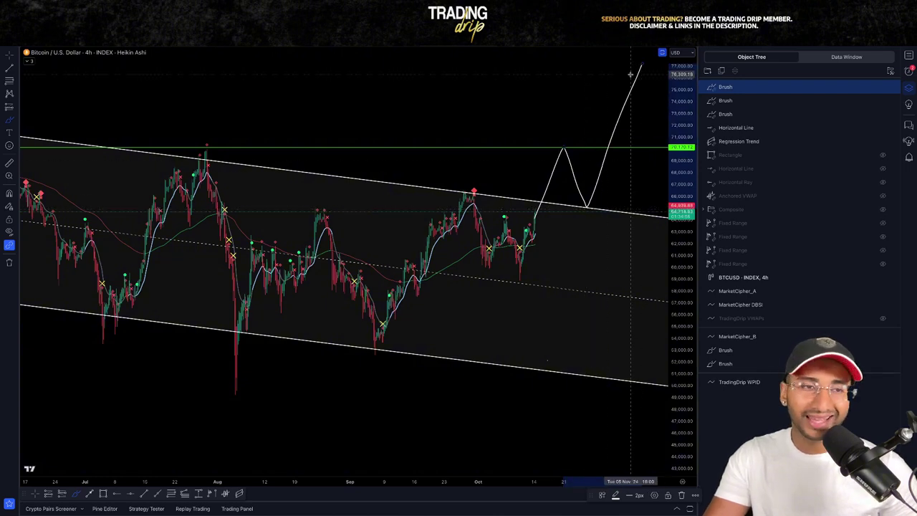
{"action": "left_click", "coordinate": [578, 124]}
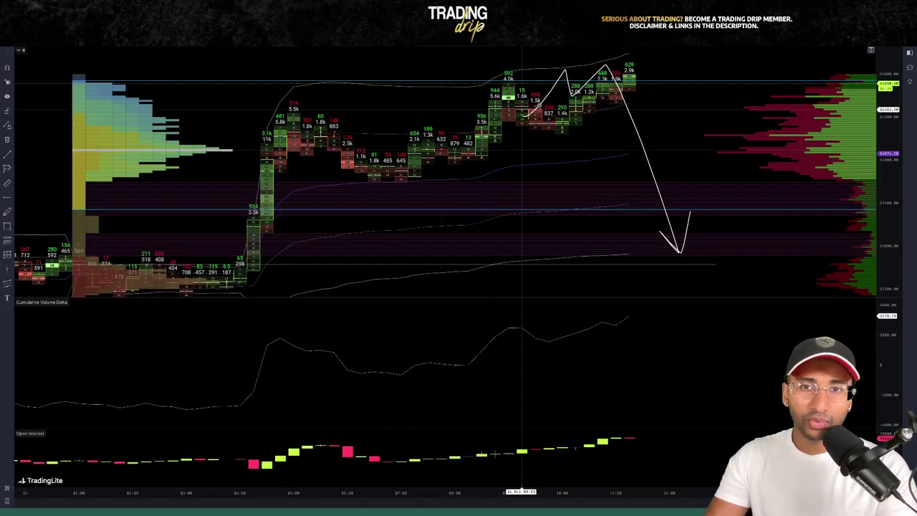
Step: Switch to TradingLite's intraday chart, circle the two purple zones crossed by the 14 October rally around 04:30, and remove the circles
{"action": "left_click", "coordinate": [7, 212]}
{"action": "mouse_move", "coordinate": [263, 180]}
{"action": "left_mouse_down"}
{"action": "mouse_move", "coordinate": [308, 217]}
{"action": "mouse_move", "coordinate": [240, 188]}
{"action": "left_mouse_up"}
{"action": "key", "text": "Delete"}
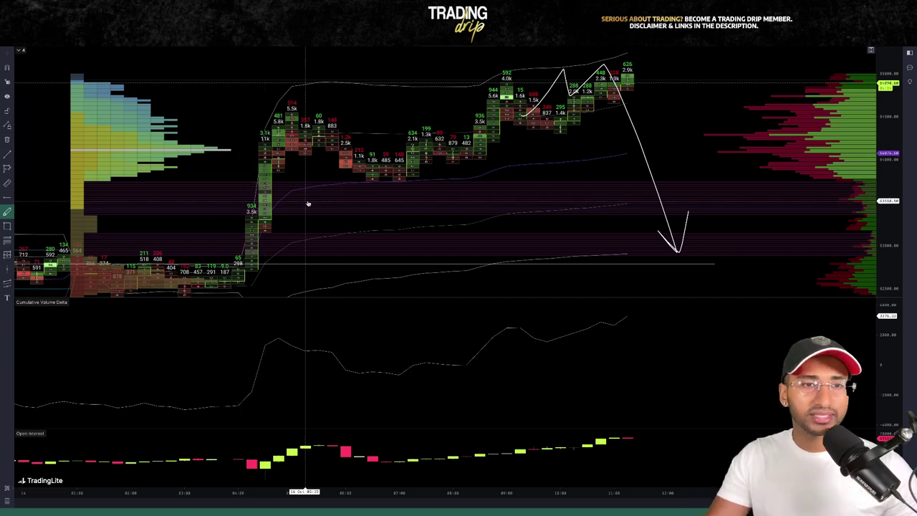
{"action": "mouse_move", "coordinate": [283, 184]}
{"action": "left_mouse_down"}
{"action": "mouse_move", "coordinate": [283, 205]}
{"action": "mouse_move", "coordinate": [280, 186]}
{"action": "left_mouse_up"}
{"action": "mouse_move", "coordinate": [257, 221]}
{"action": "left_mouse_down"}
{"action": "mouse_move", "coordinate": [266, 260]}
{"action": "mouse_move", "coordinate": [260, 237]}
{"action": "left_mouse_up"}
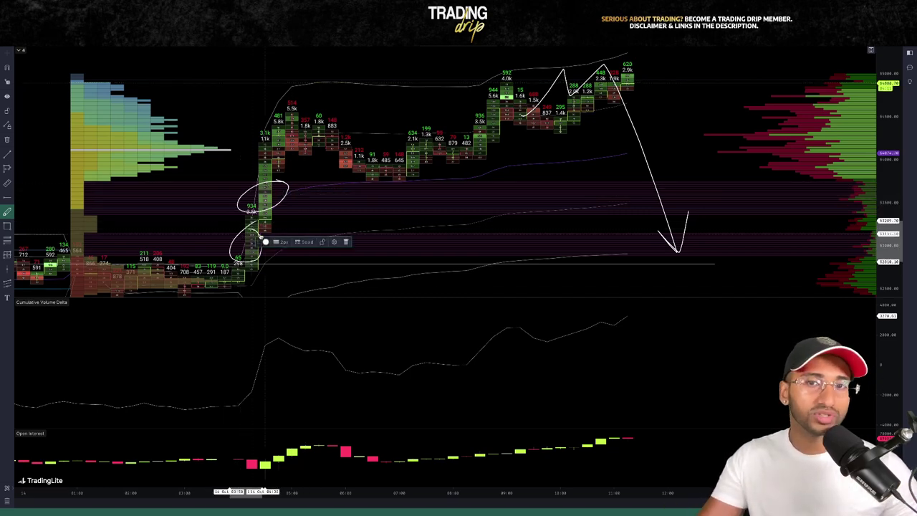
{"action": "key", "text": "ctrl+z"}
{"action": "key", "text": "ctrl+z"}
Step: Clear the circles on the purple zones, and mark the 14 October high with a circle and arrow and the 30 September drop with a circle
{"action": "mouse_move", "coordinate": [638, 181]}
{"action": "left_mouse_down"}
{"action": "mouse_move", "coordinate": [621, 189]}
{"action": "mouse_move", "coordinate": [637, 188]}
{"action": "left_mouse_up"}
{"action": "key", "text": "ctrl+z"}
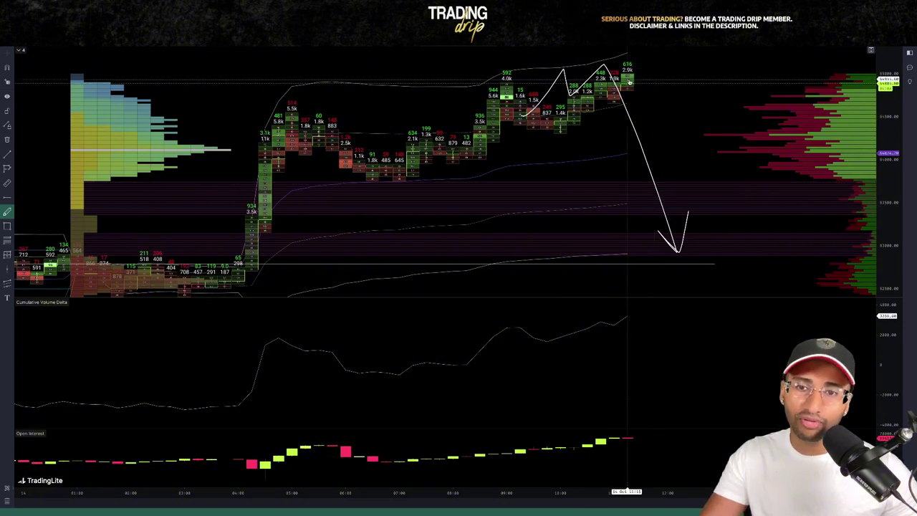
{"action": "left_click_drag", "start_coordinate": [667, 181], "coordinate": [670, 185]}
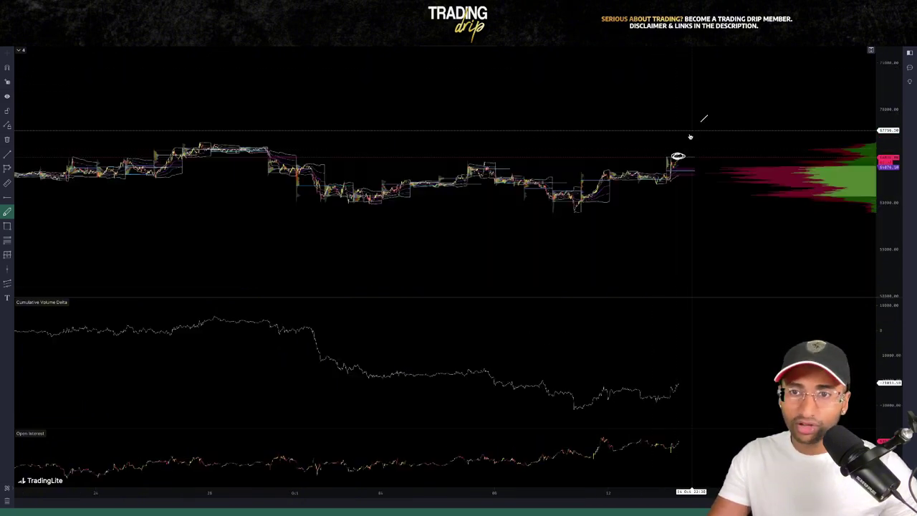
{"action": "left_click_drag", "start_coordinate": [705, 116], "coordinate": [677, 150]}
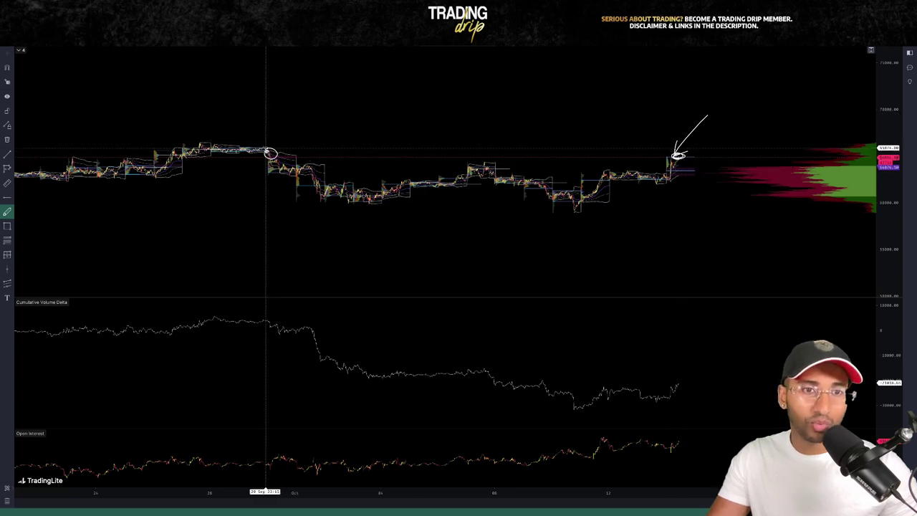
{"action": "left_click_drag", "start_coordinate": [270, 153], "coordinate": [271, 154]}
Step: Highlight the purple zone beside the 30 September sell-off near 65,100 with brush strokes up to its end at 1 October
{"action": "scroll", "coordinate": [276, 188], "scroll_direction": "down", "scroll_amount": 3}
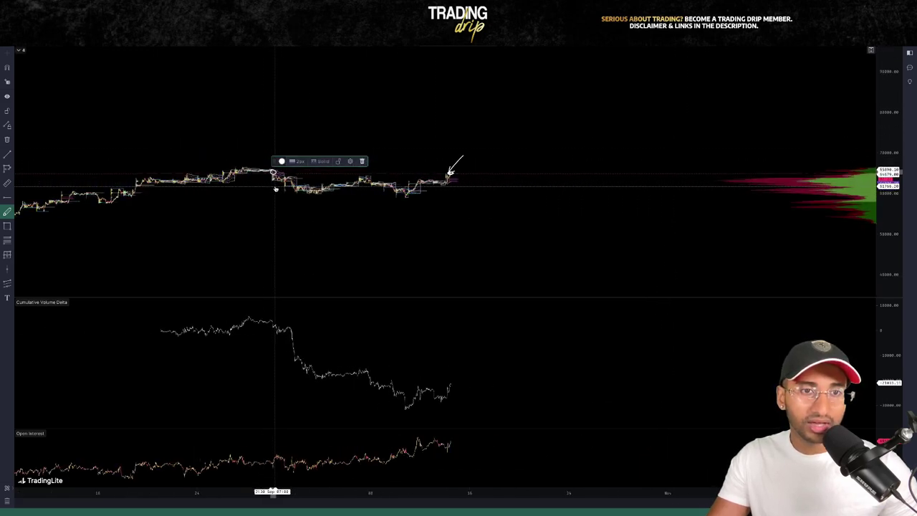
{"action": "scroll", "coordinate": [276, 188], "scroll_direction": "up", "scroll_amount": 5}
{"action": "scroll", "coordinate": [305, 79], "scroll_direction": "up", "scroll_amount": 2}
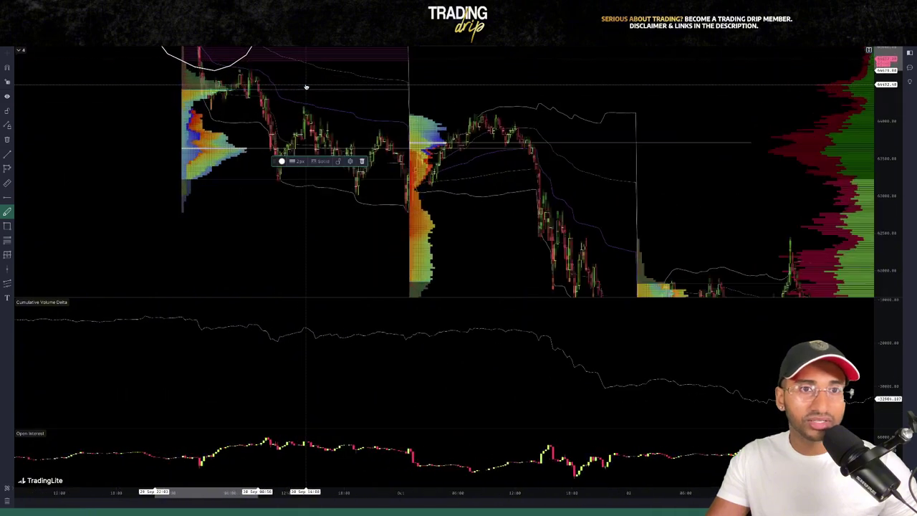
{"action": "scroll", "coordinate": [305, 86], "scroll_direction": "up", "scroll_amount": 1}
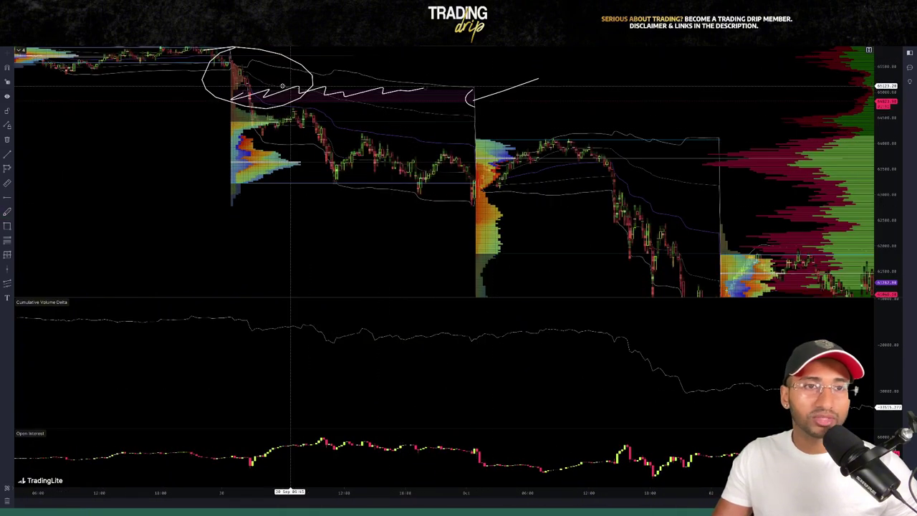
Step: Brush a pullback arrow on the 14 October chart from the latest high down to the upper purple zone
{"action": "left_click_drag", "start_coordinate": [726, 115], "coordinate": [15, 176]}
{"action": "left_click_drag", "start_coordinate": [720, 145], "coordinate": [16, 110]}
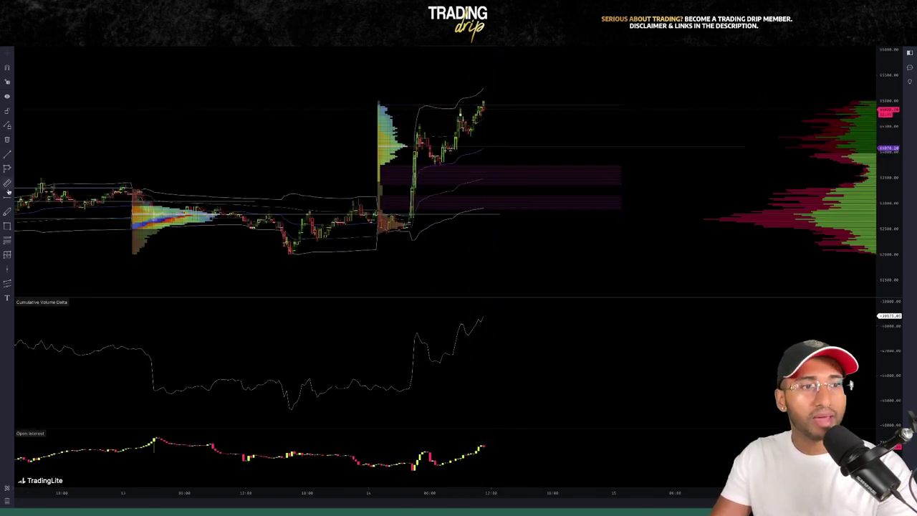
{"action": "left_click", "coordinate": [6, 212]}
{"action": "mouse_move", "coordinate": [484, 104]}
{"action": "left_mouse_down"}
{"action": "mouse_move", "coordinate": [554, 69]}
{"action": "mouse_move", "coordinate": [574, 186]}
{"action": "mouse_move", "coordinate": [577, 168]}
{"action": "left_mouse_up"}
{"action": "left_click_drag", "start_coordinate": [567, 184], "coordinate": [576, 191]}
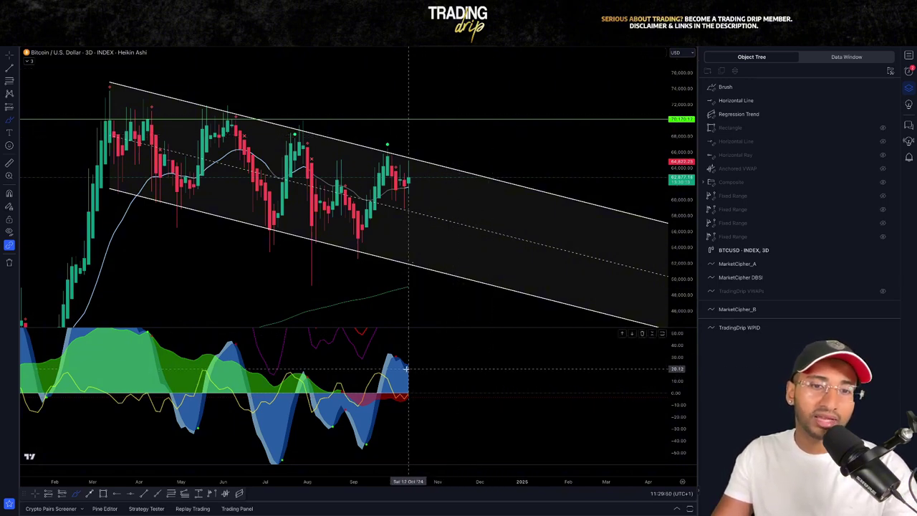
Step: Switch to TradingView's 3D Bitcoin chart and brush rising projections for the MarketCipher_B blue wave, its red area and price, taking price to about 74,500
{"action": "left_click_drag", "start_coordinate": [411, 365], "coordinate": [450, 354]}
{"action": "mouse_move", "coordinate": [401, 401]}
{"action": "left_mouse_down"}
{"action": "mouse_move", "coordinate": [444, 383]}
{"action": "mouse_move", "coordinate": [451, 393]}
{"action": "left_mouse_up"}
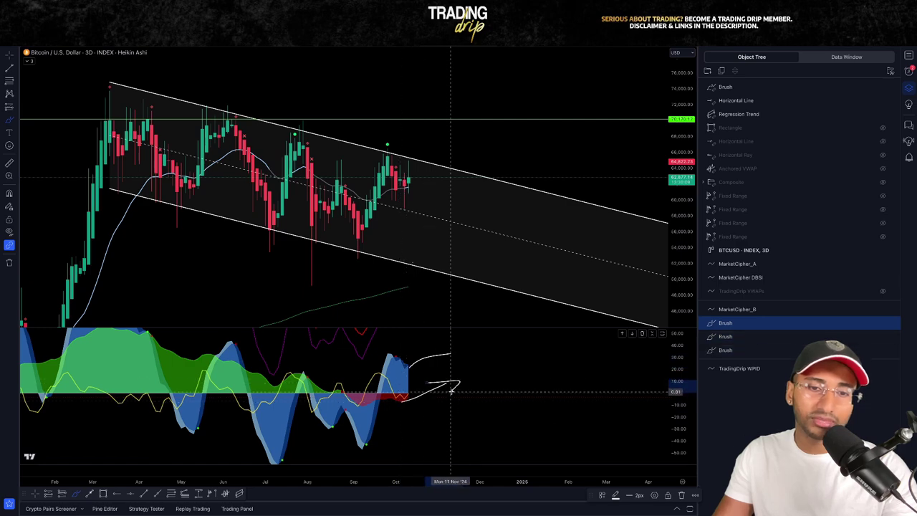
{"action": "mouse_move", "coordinate": [399, 172]}
{"action": "left_mouse_down"}
{"action": "mouse_move", "coordinate": [480, 122]}
{"action": "mouse_move", "coordinate": [509, 85]}
{"action": "left_mouse_up"}
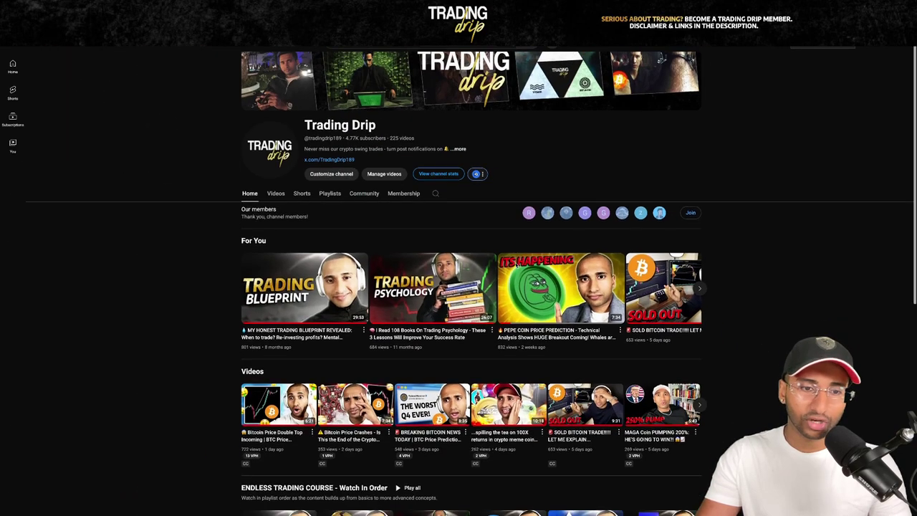
Step: Switch to the Trading Drip channel on YouTube and open the playlist "ENDLESS TRADING COURSE - Watch In Order"
{"action": "scroll", "coordinate": [249, 215], "scroll_direction": "down", "scroll_amount": 4}
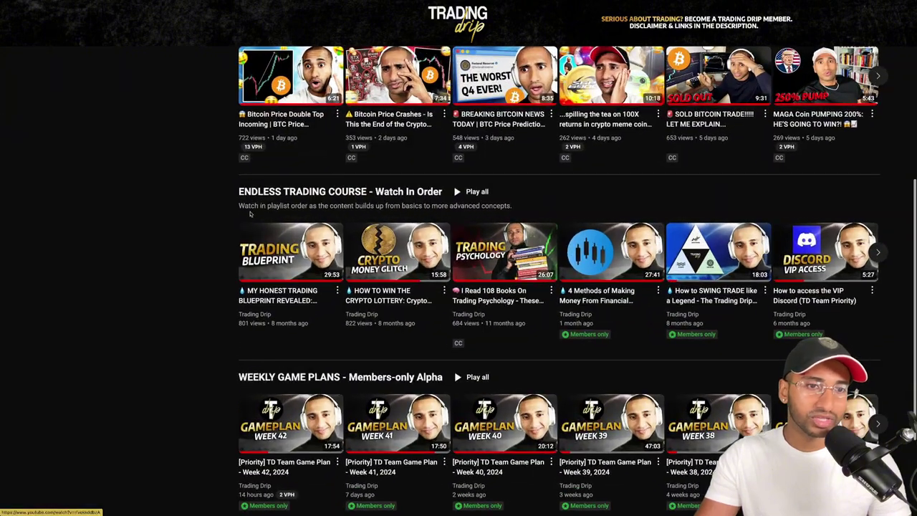
{"action": "left_click_drag", "start_coordinate": [234, 192], "coordinate": [423, 192]}
{"action": "left_click", "coordinate": [312, 192]}
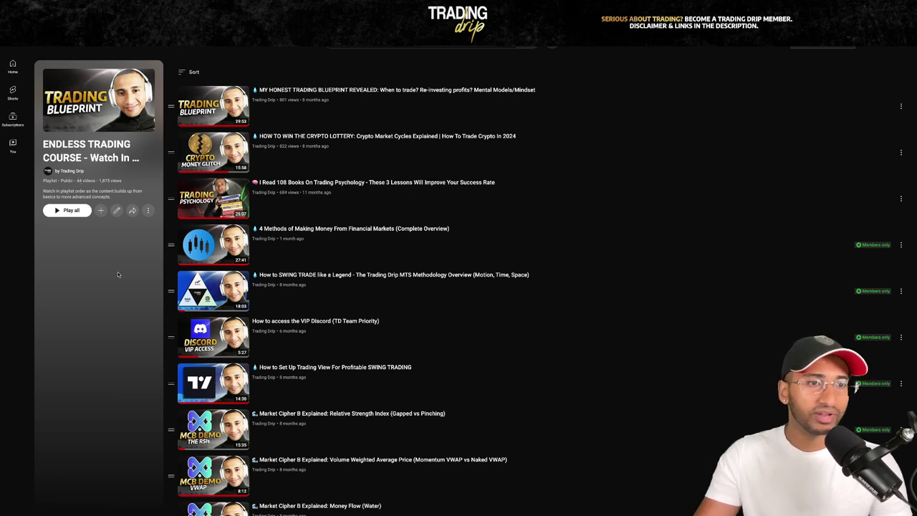
Step: Browse the course playlist from the Market Cipher lessons through to the order flow and liquidity grab videos
{"action": "scroll", "coordinate": [191, 278], "scroll_direction": "down", "scroll_amount": 4}
{"action": "scroll", "coordinate": [191, 278], "scroll_direction": "down", "scroll_amount": 4}
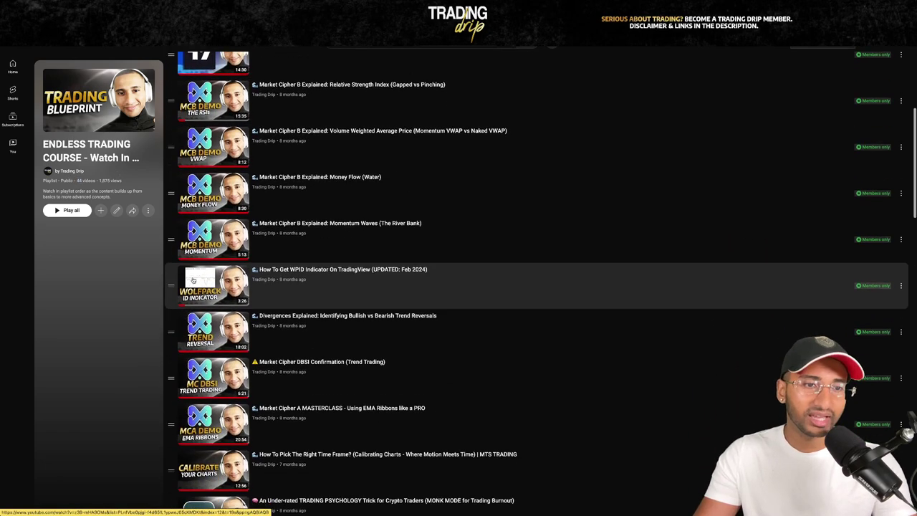
{"action": "scroll", "coordinate": [210, 313], "scroll_direction": "down", "scroll_amount": 6}
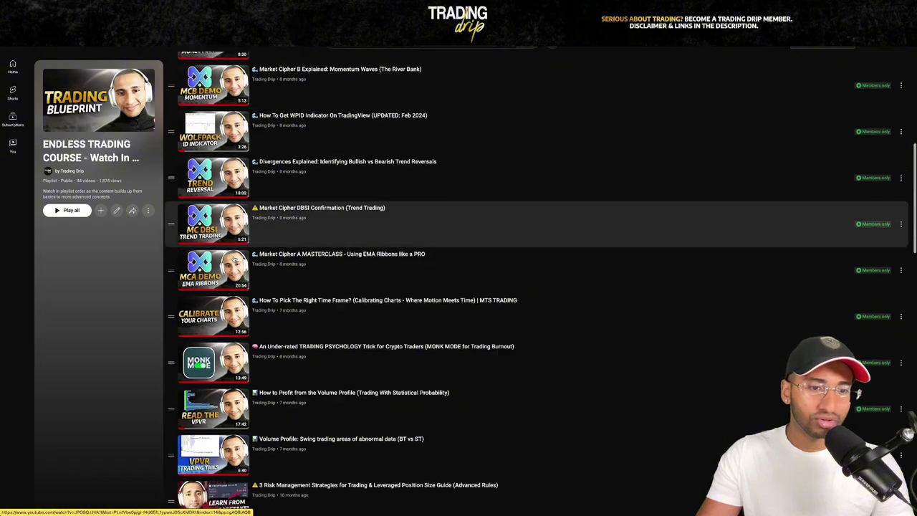
{"action": "scroll", "coordinate": [251, 229], "scroll_direction": "down", "scroll_amount": 3}
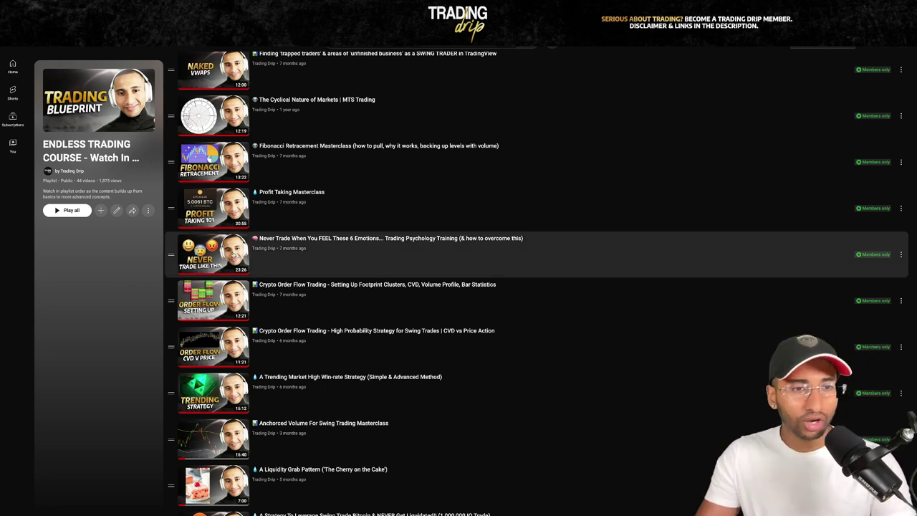
{"action": "scroll", "coordinate": [278, 263], "scroll_direction": "down", "scroll_amount": 1}
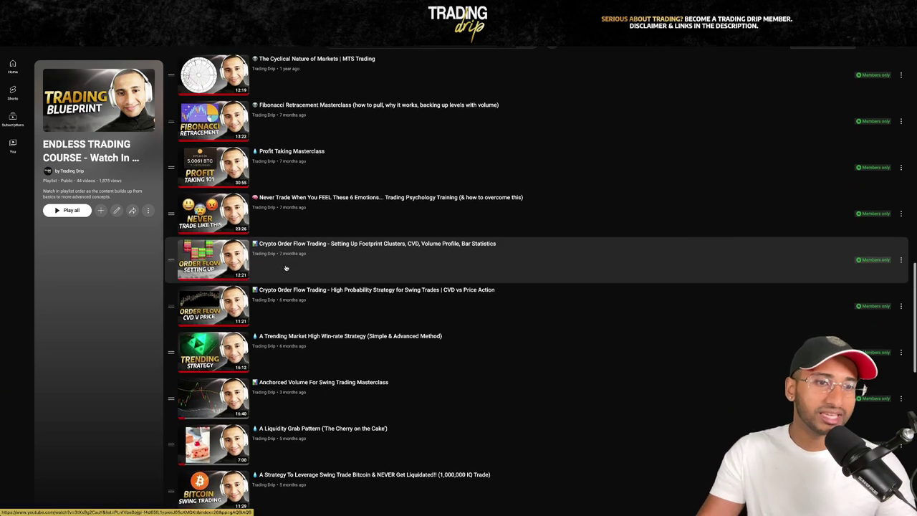
{"action": "scroll", "coordinate": [279, 266], "scroll_direction": "down", "scroll_amount": 1}
{"action": "scroll", "coordinate": [236, 354], "scroll_direction": "down", "scroll_amount": 2}
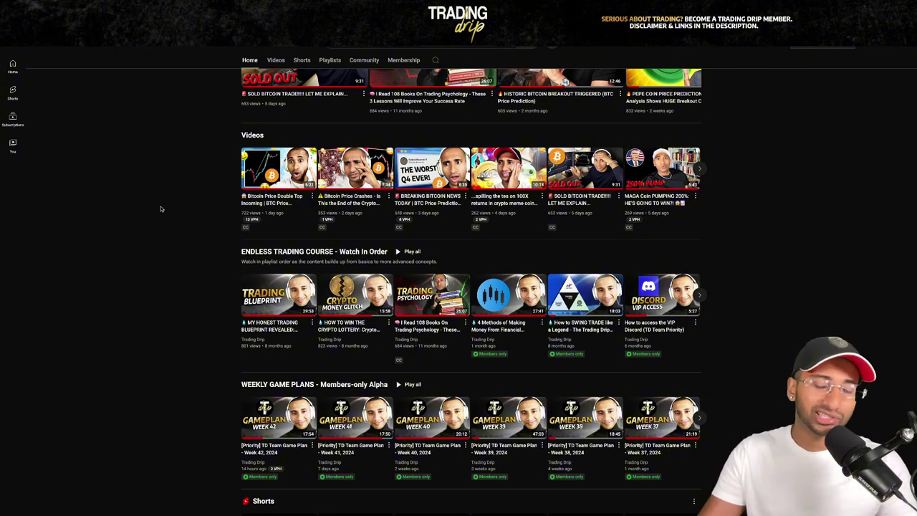
Step: Return to the channel's home page and highlight the ENDLESS TRADING COURSE and WEEKLY GAME PLANS section headings
{"action": "scroll", "coordinate": [172, 238], "scroll_direction": "down", "scroll_amount": 1}
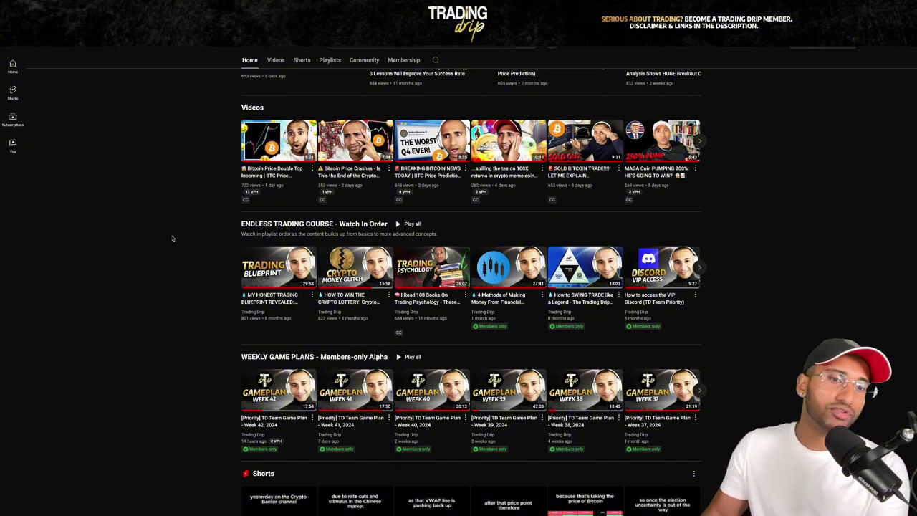
{"action": "scroll", "coordinate": [204, 222], "scroll_direction": "up", "scroll_amount": 5}
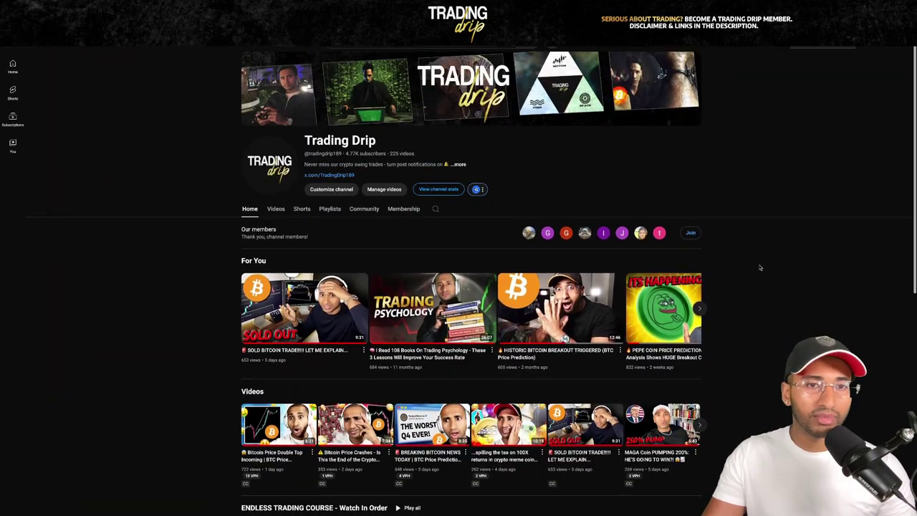
{"action": "scroll", "coordinate": [769, 268], "scroll_direction": "down", "scroll_amount": 4}
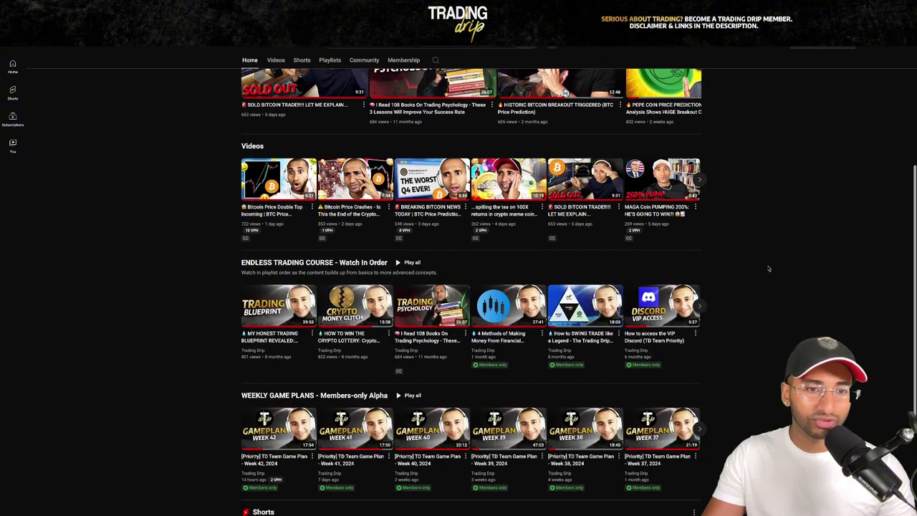
{"action": "left_click_drag", "start_coordinate": [234, 259], "coordinate": [410, 262]}
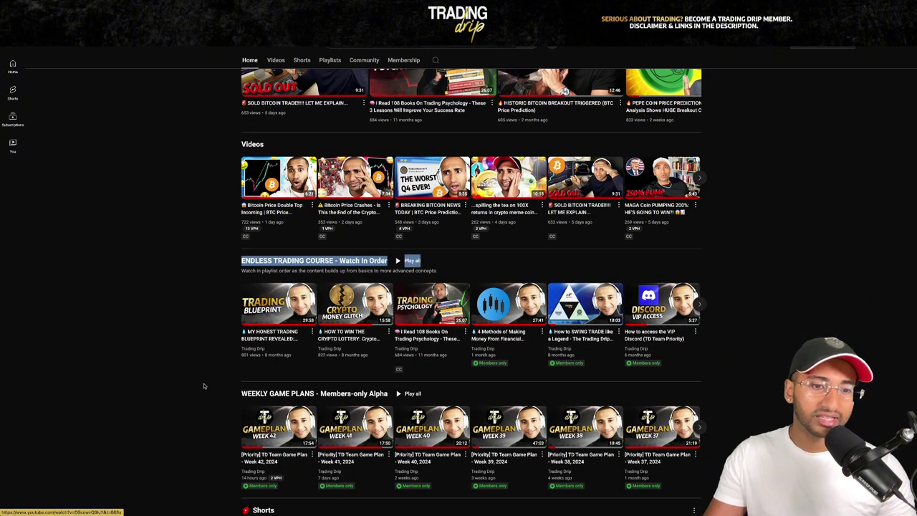
{"action": "left_click_drag", "start_coordinate": [238, 393], "coordinate": [325, 393]}
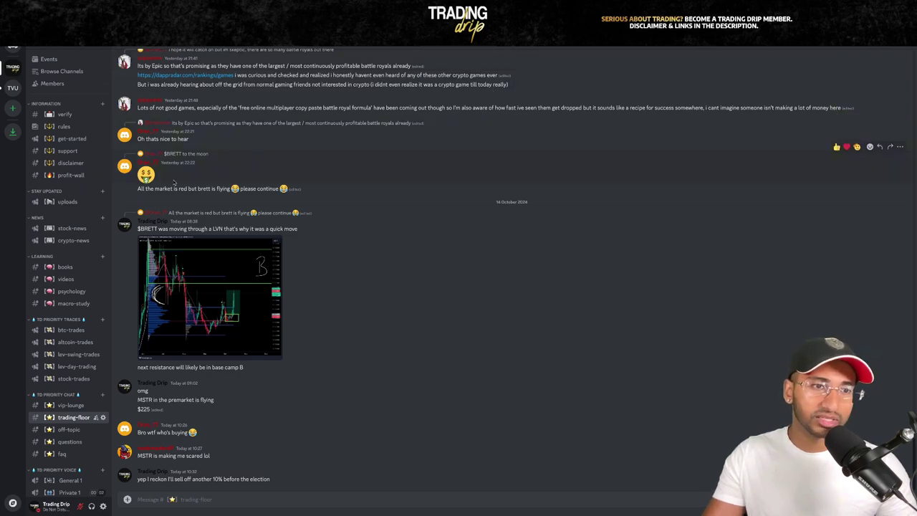
Step: Switch to Discord's trading-floor channel and examine the 08:38 $BRETT message and its attached daily chart close up
{"action": "double_click", "coordinate": [295, 212]}
{"action": "scroll", "coordinate": [315, 237], "scroll_direction": "down", "scroll_amount": 3}
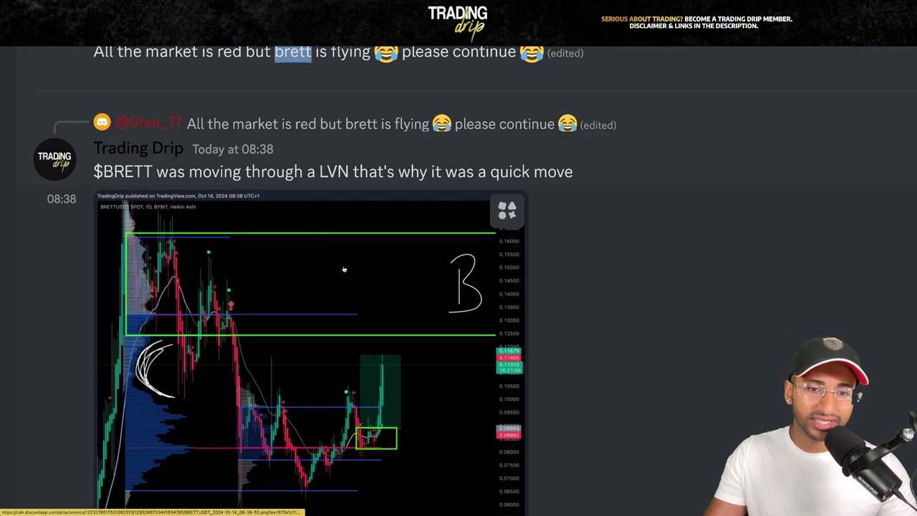
{"action": "scroll", "coordinate": [376, 421], "scroll_direction": "down", "scroll_amount": 1}
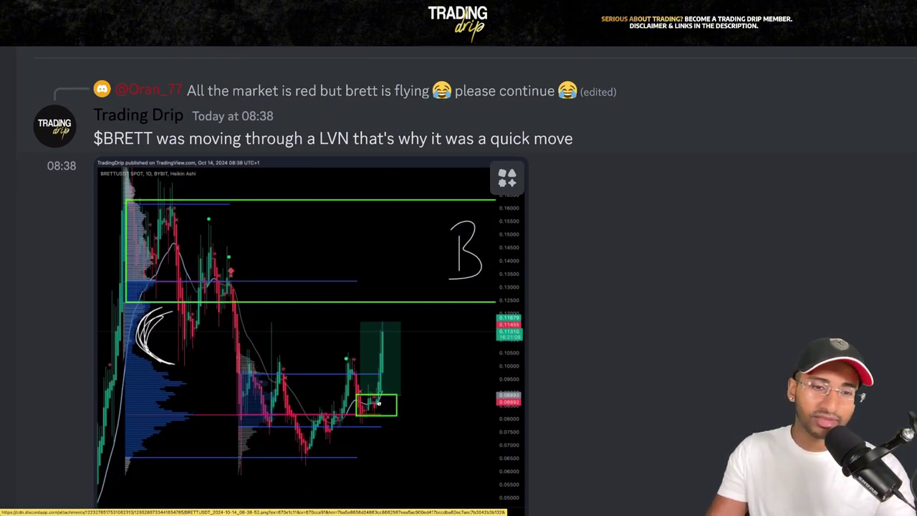
{"action": "scroll", "coordinate": [366, 407], "scroll_direction": "down", "scroll_amount": 2}
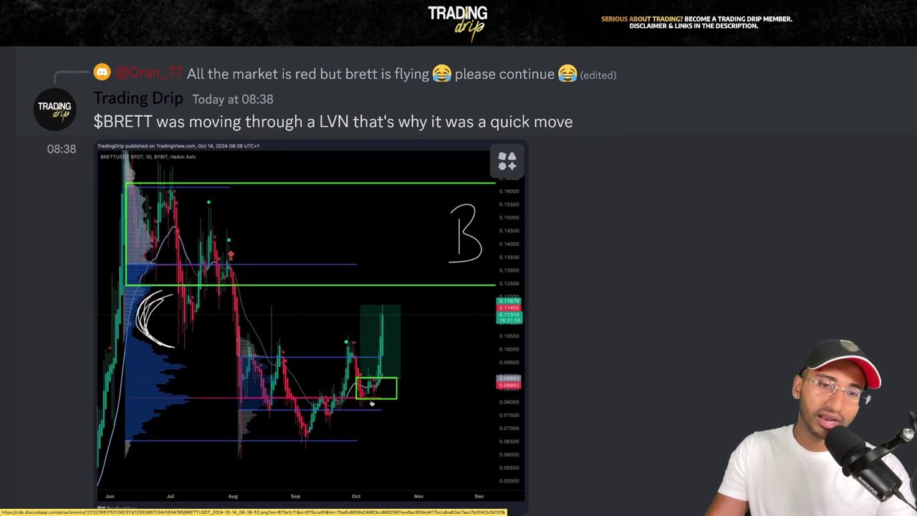